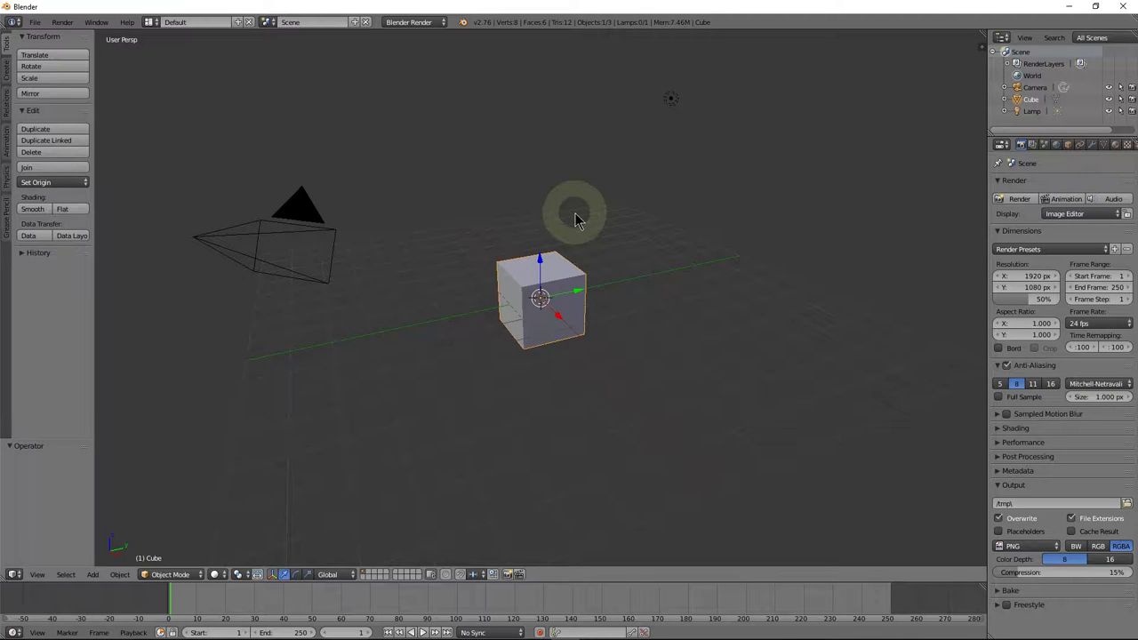
# Review the save commands in the File menu, then close it.
pyautogui.click(35, 21)
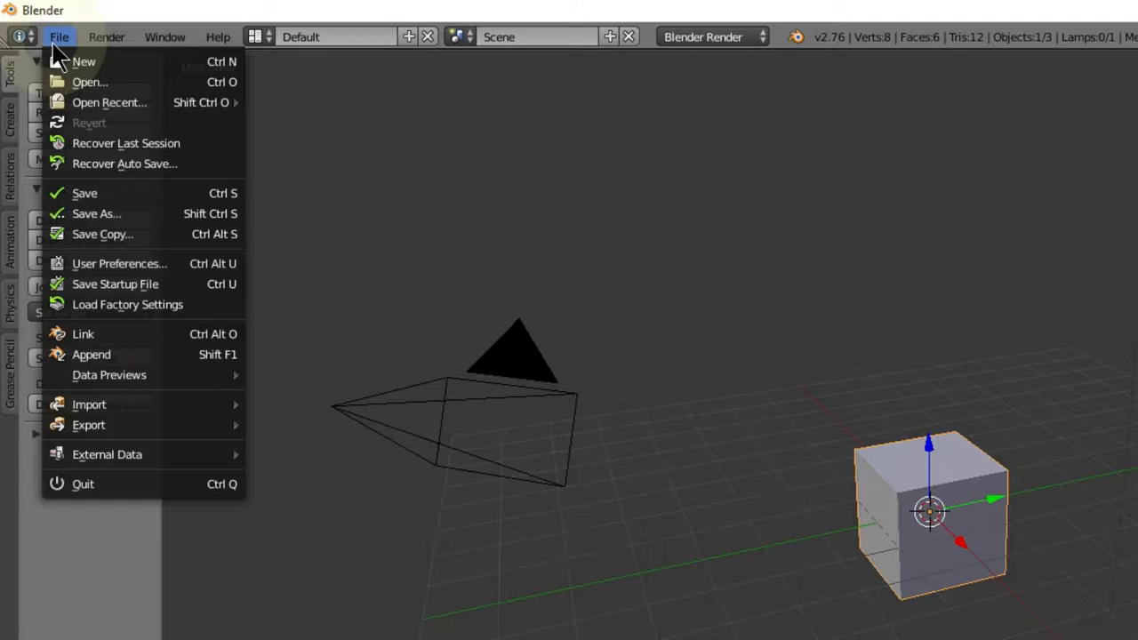
pyautogui.click(55, 40)
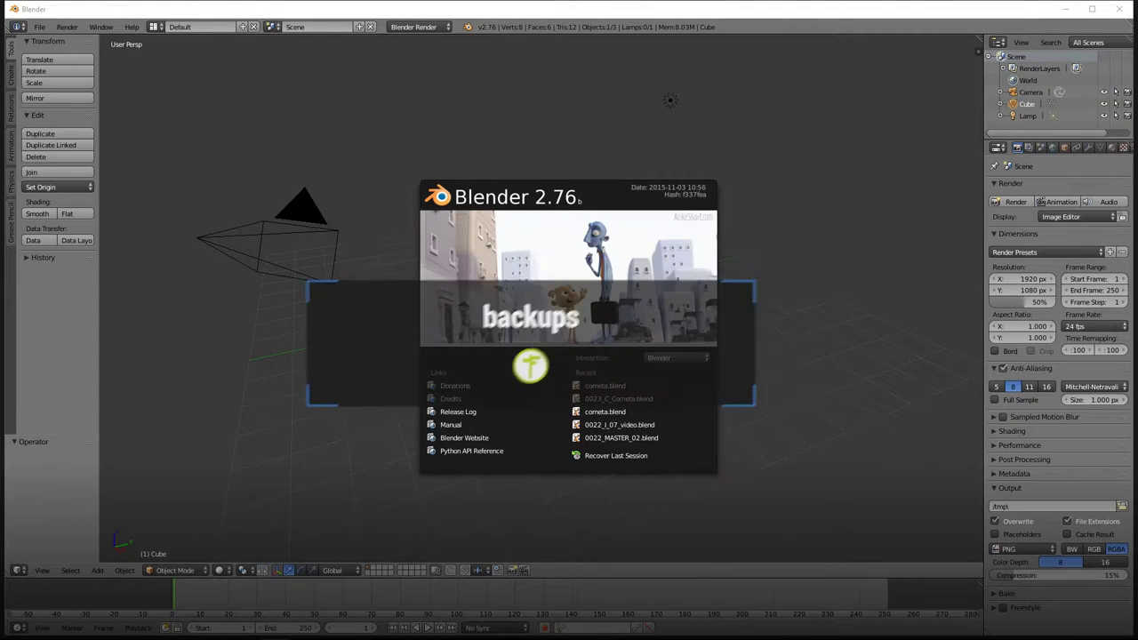
# Load cometa.blend from the splash screen's Recent list.
pyautogui.click(592, 386)
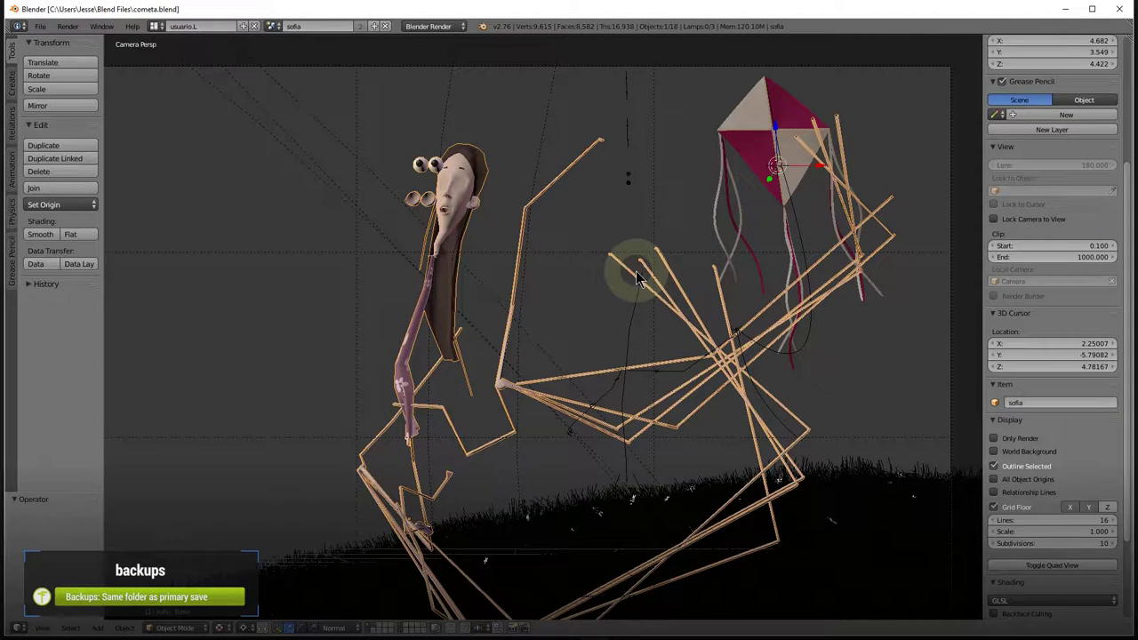
# Open the cometa.blend1 backup with blender.exe from the Blender Foundation\Blender folder.
pyautogui.hotkey('alt', 'Tab')
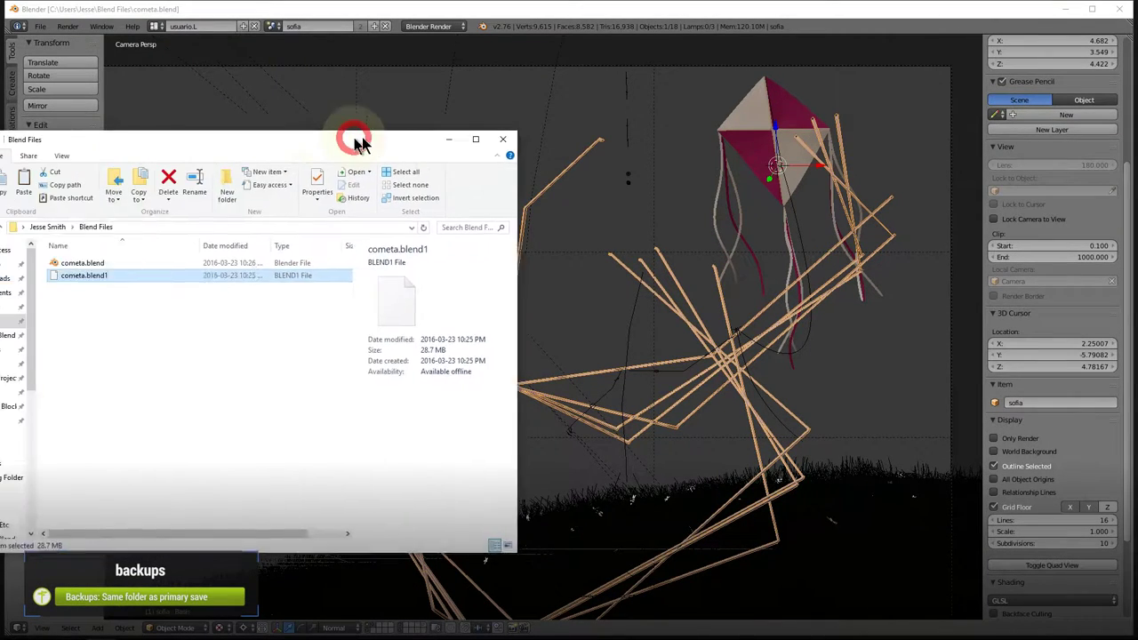
pyautogui.moveTo(356, 140); pyautogui.dragTo(538, 132)
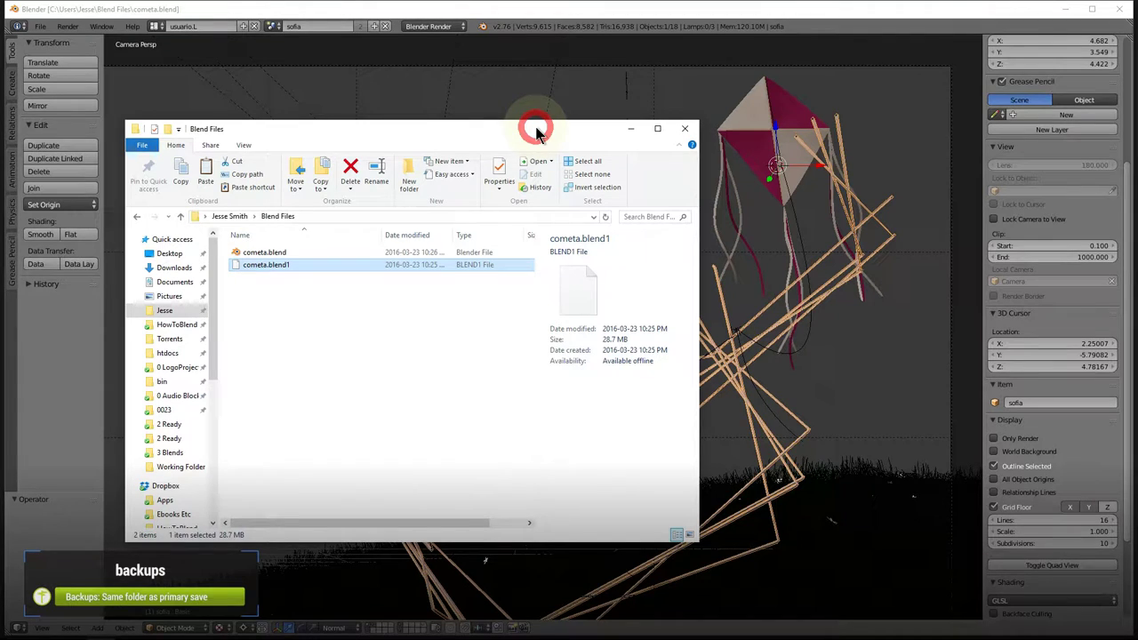
pyautogui.doubleClick(287, 266)
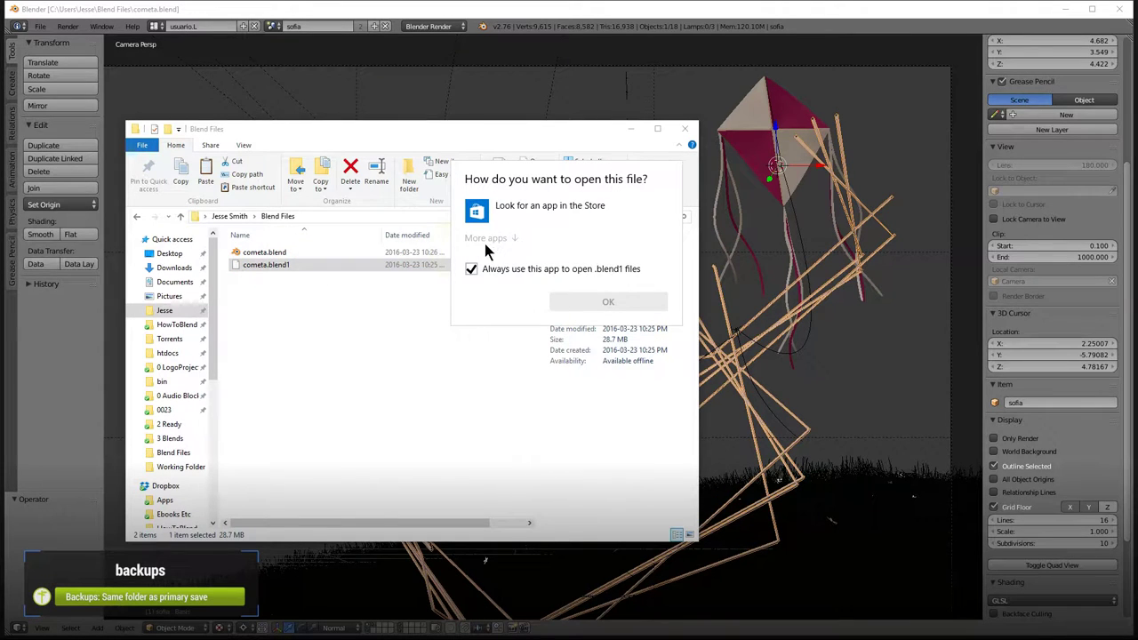
pyautogui.click(487, 240)
pyautogui.scroll(-3, 538, 347)
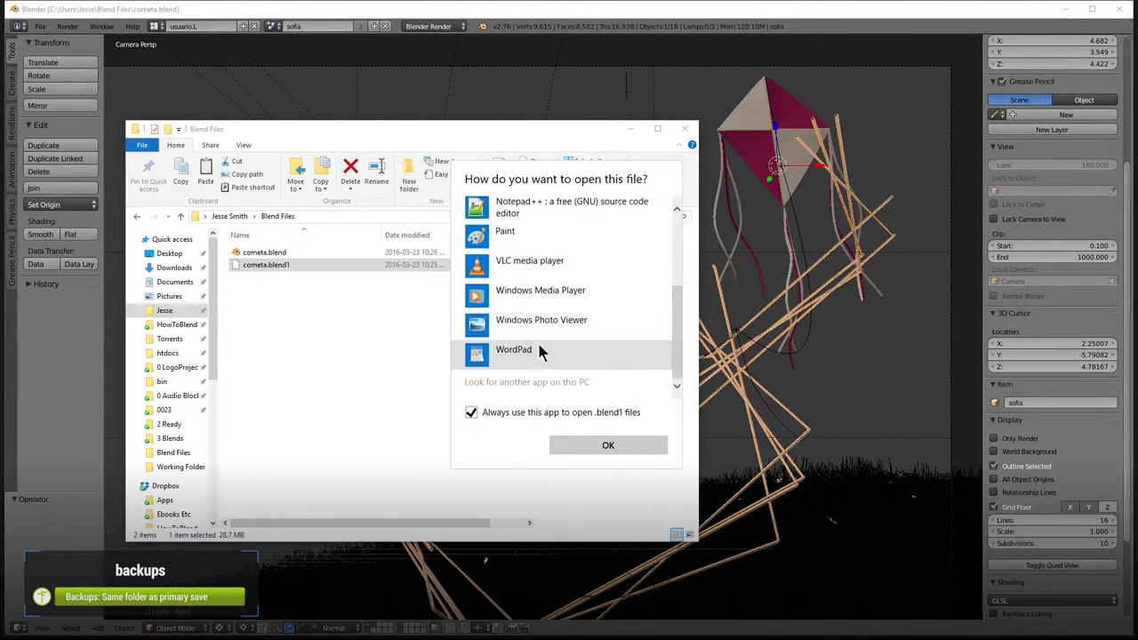
pyautogui.click(536, 381)
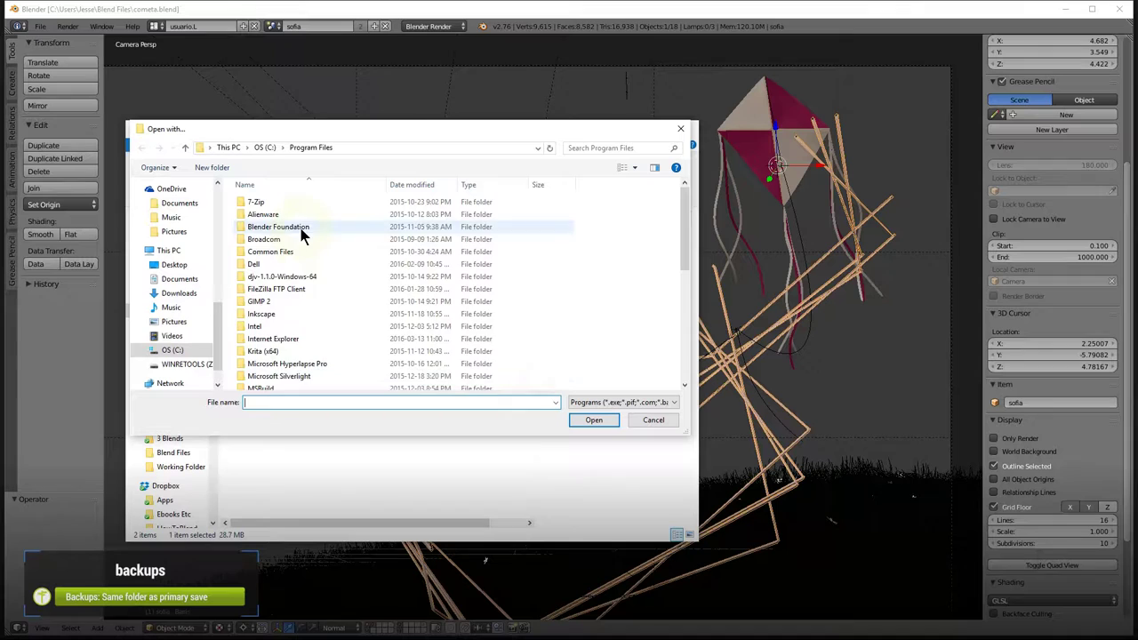
pyautogui.doubleClick(301, 228)
pyautogui.doubleClick(265, 201)
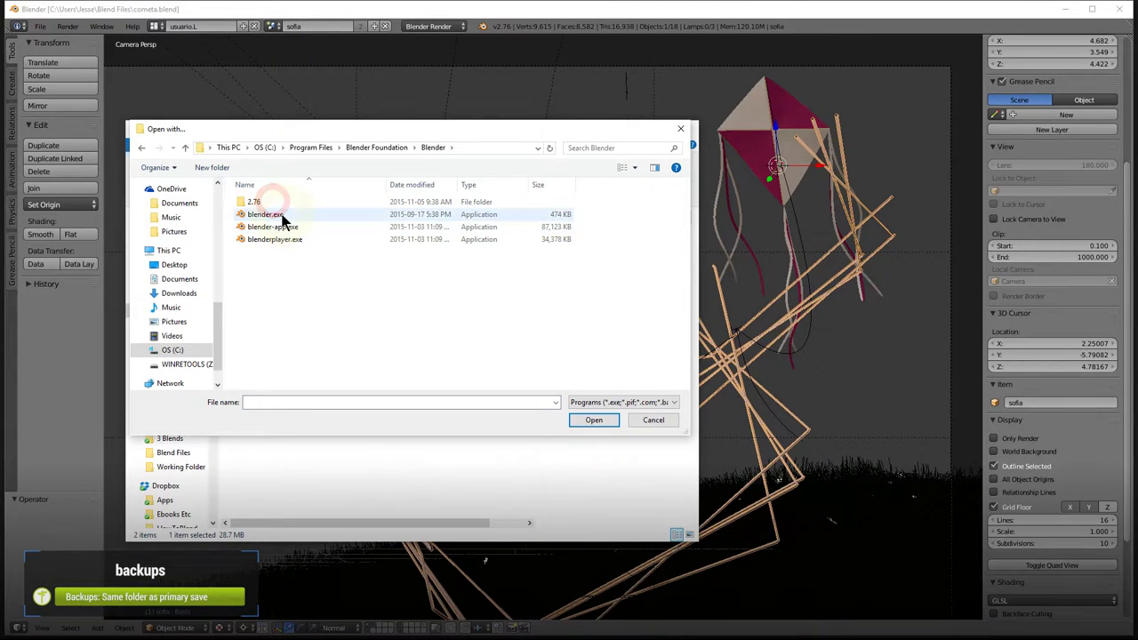
pyautogui.click(283, 222)
pyautogui.click(586, 419)
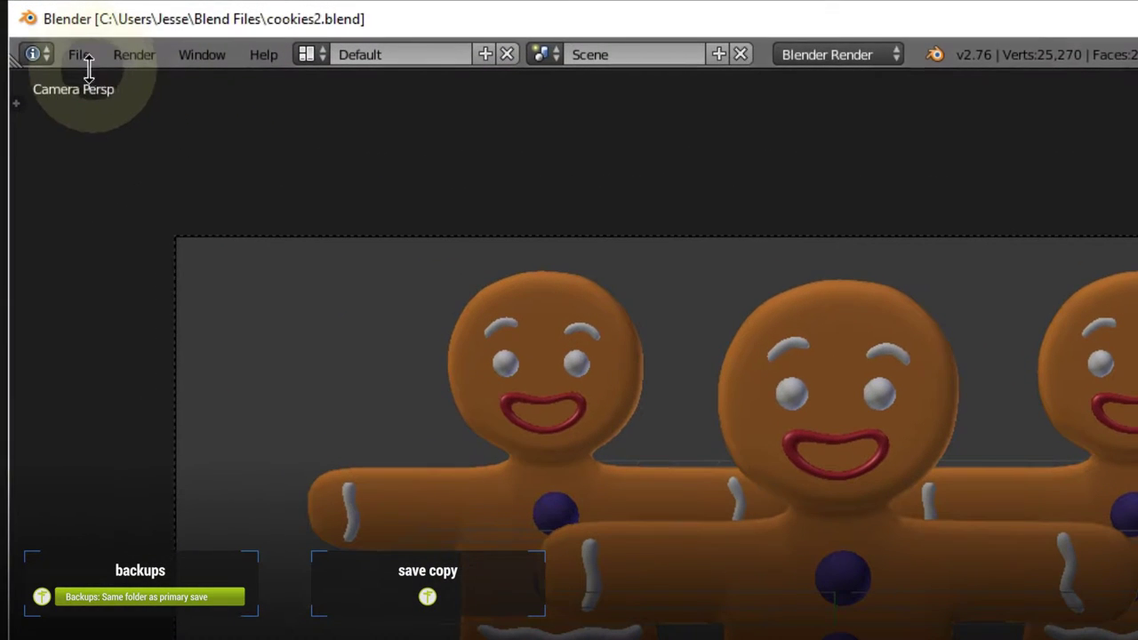
# Save the gingerbread scene as cookies3.blend with Save As.
pyautogui.click(40, 31)
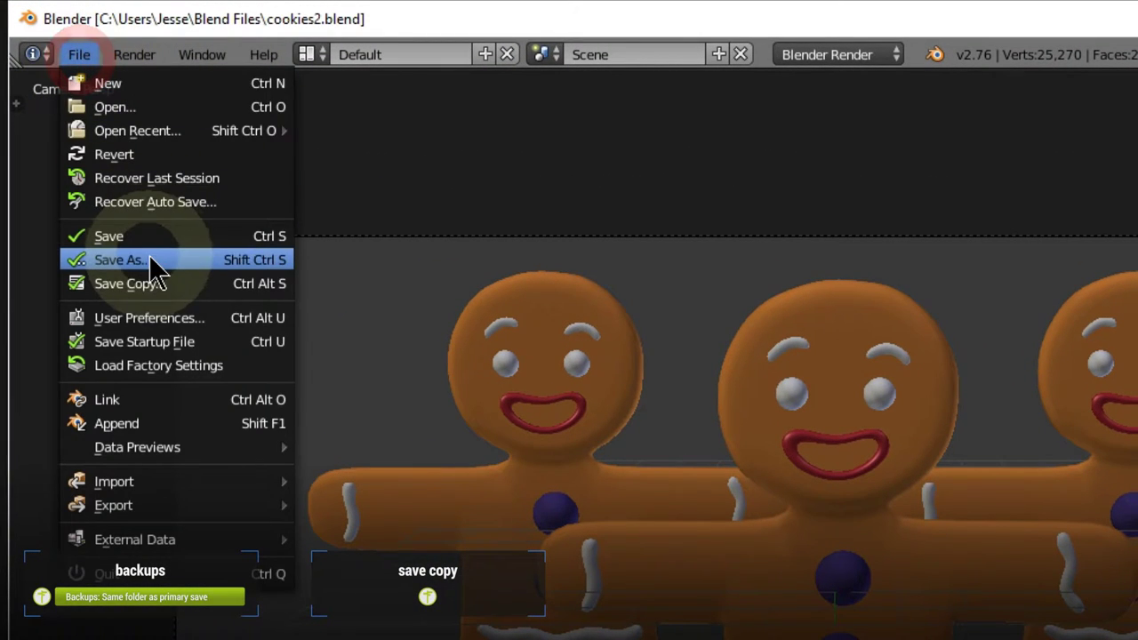
pyautogui.click(149, 256)
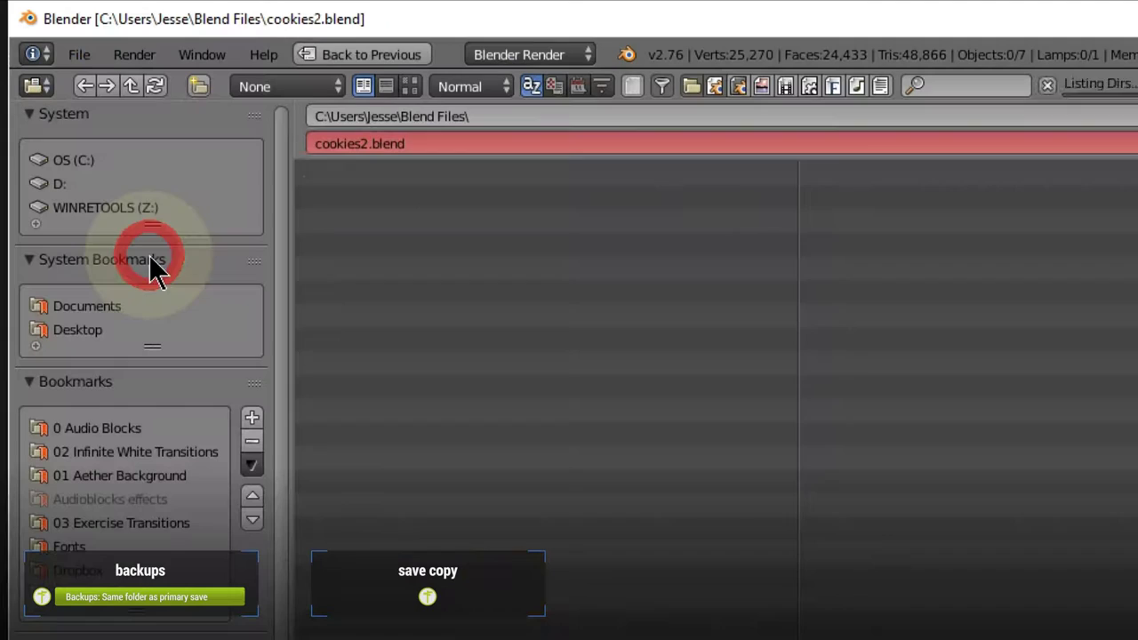
pyautogui.click(365, 144)
pyautogui.press('BackSpace')
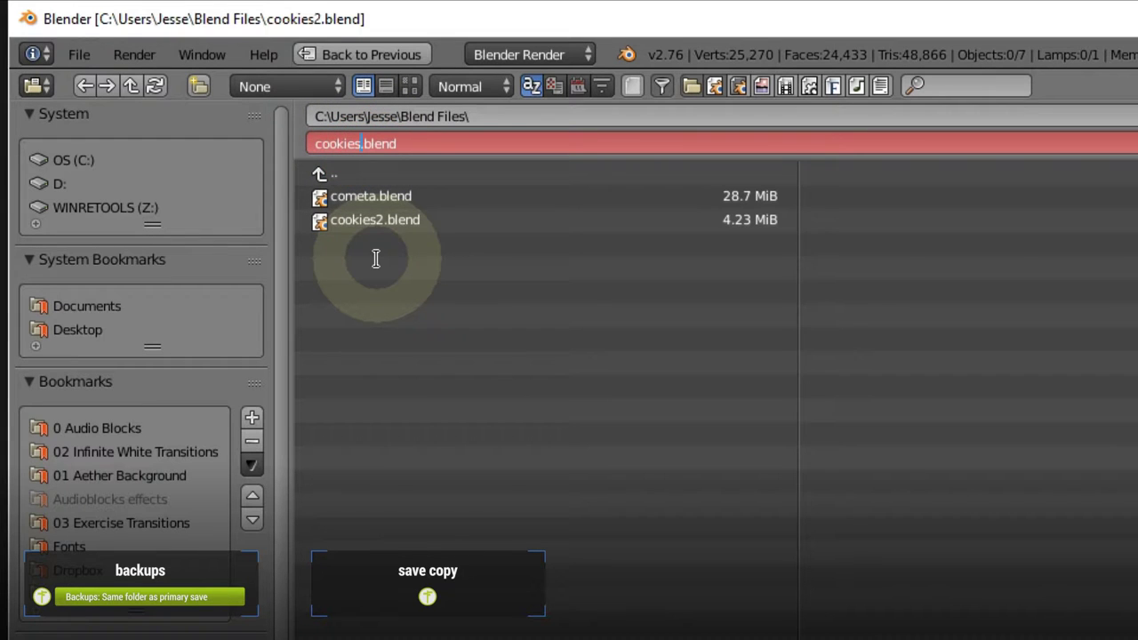
pyautogui.write('3')
pyautogui.press('Return')
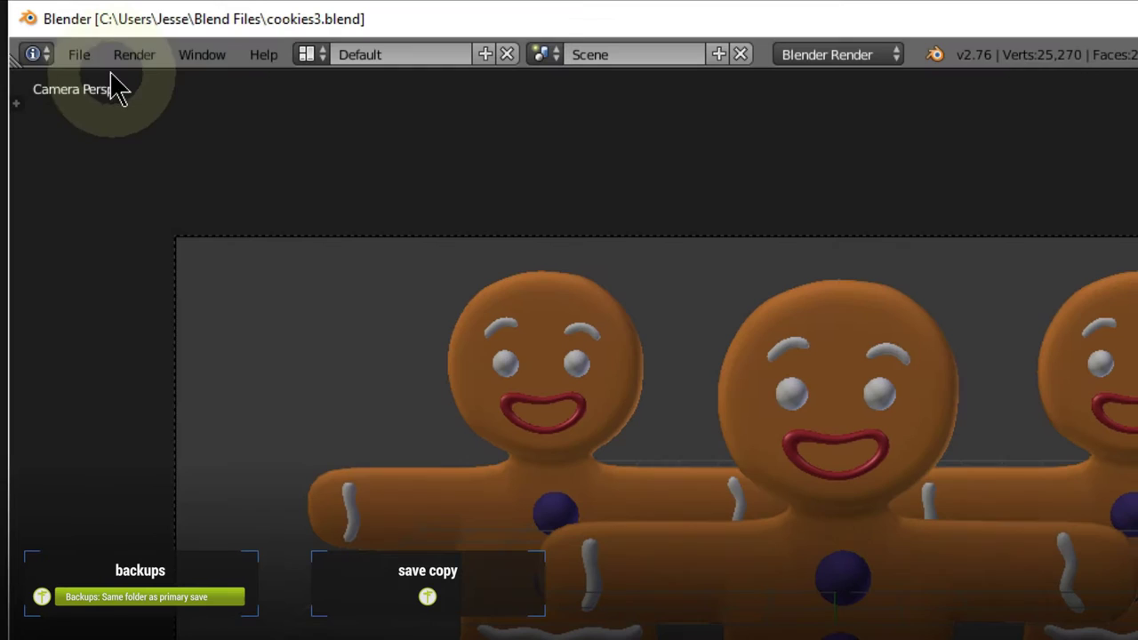
# Save a separate copy of the scene named cookies4.blend.
pyautogui.click(79, 55)
pyautogui.click(142, 283)
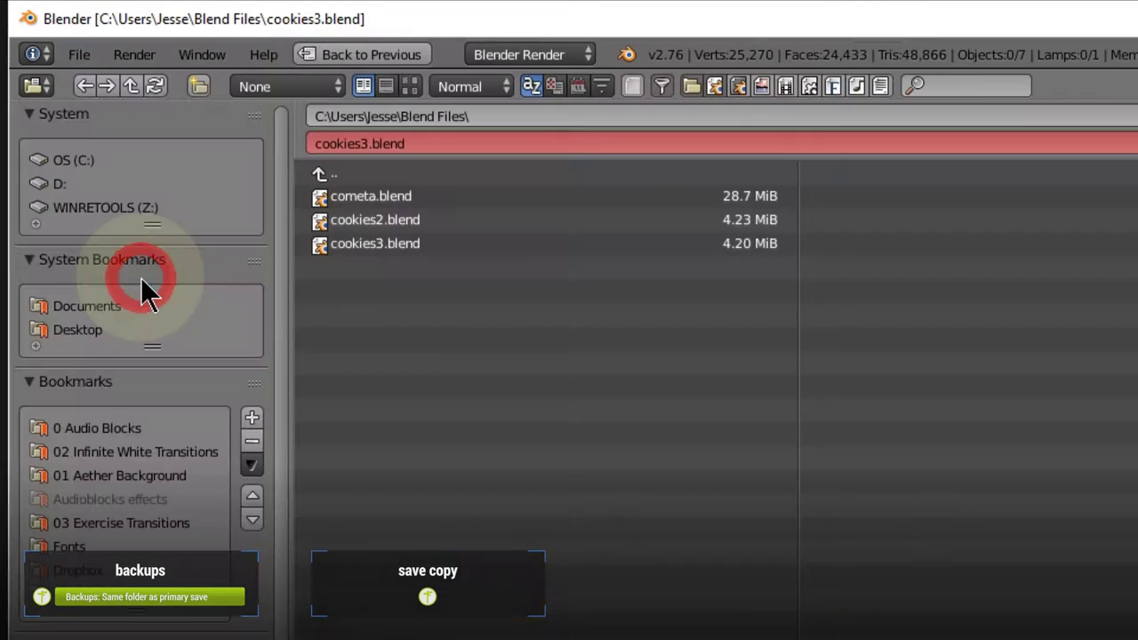
pyautogui.click(366, 144)
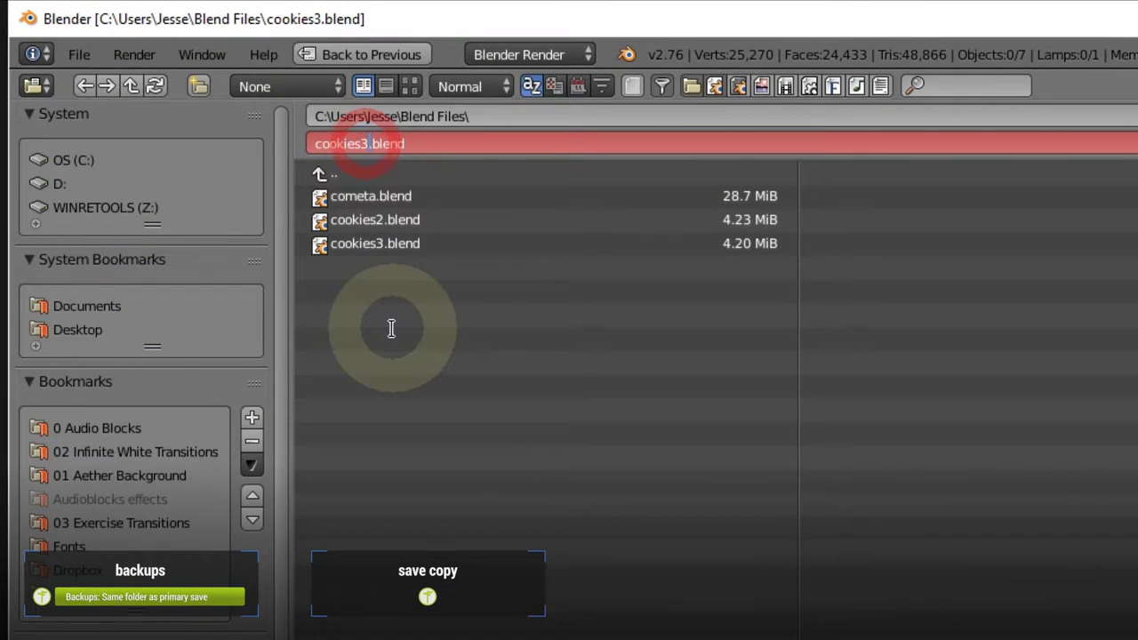
pyautogui.press('BackSpace')
pyautogui.write('4')
pyautogui.press('Return')
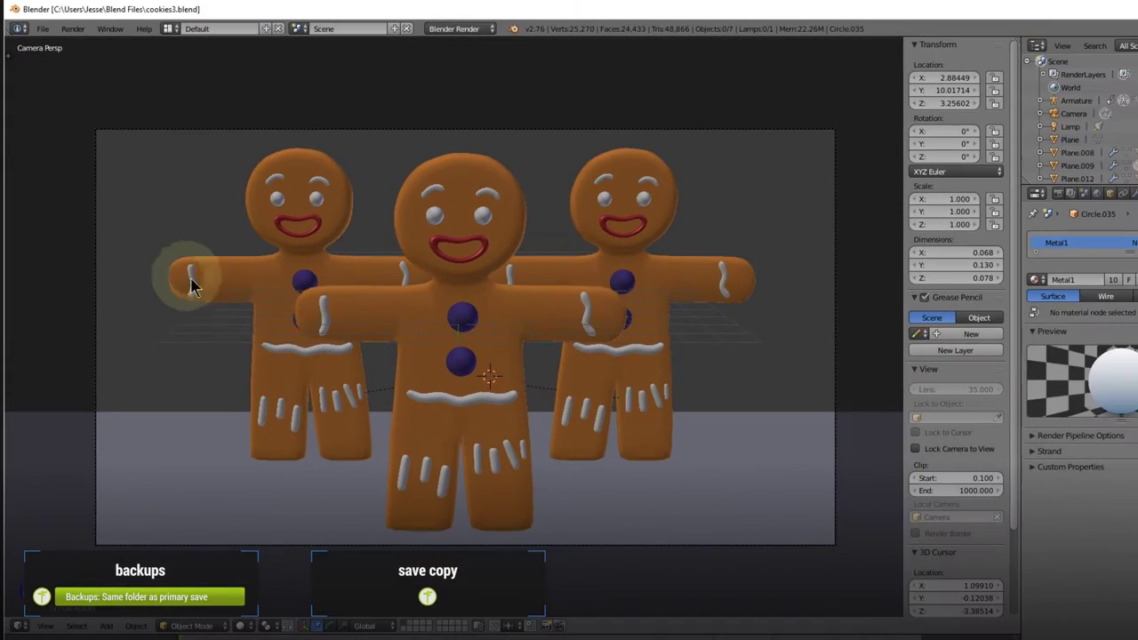
# Save a copy of the knife scene as cookies_with_knives.blend.
pyautogui.click(413, 627)
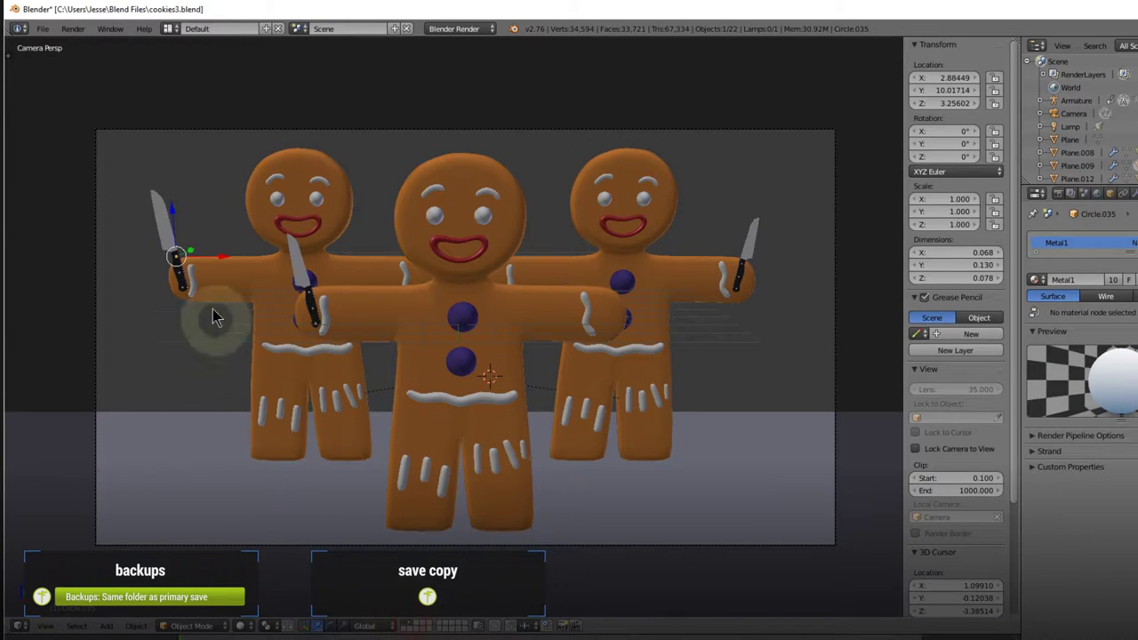
pyautogui.click(43, 30)
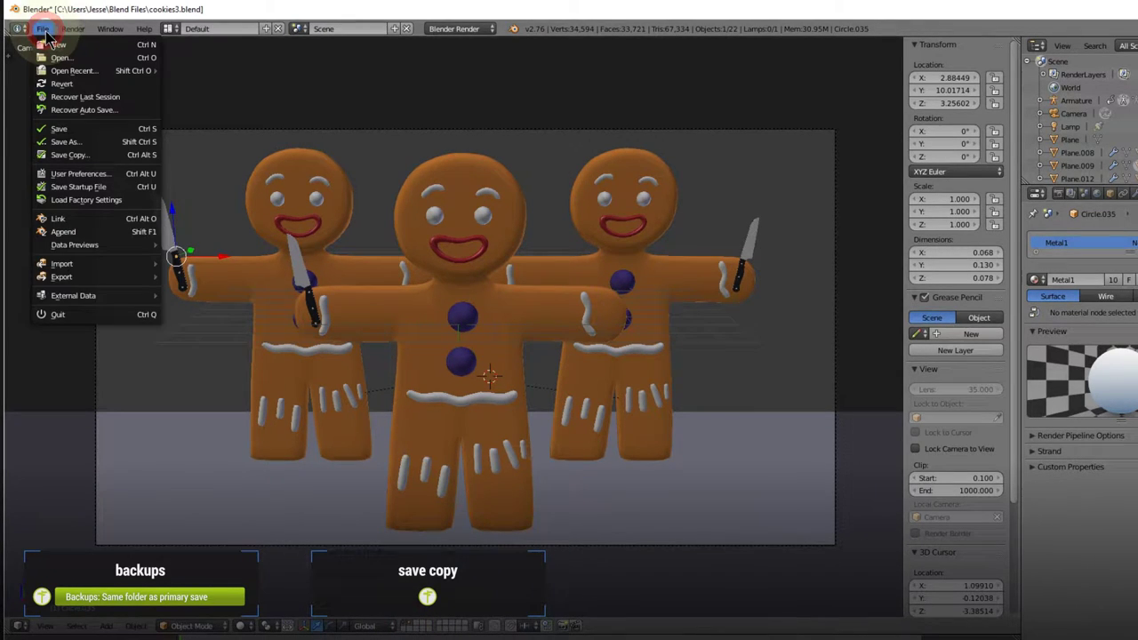
pyautogui.click(70, 155)
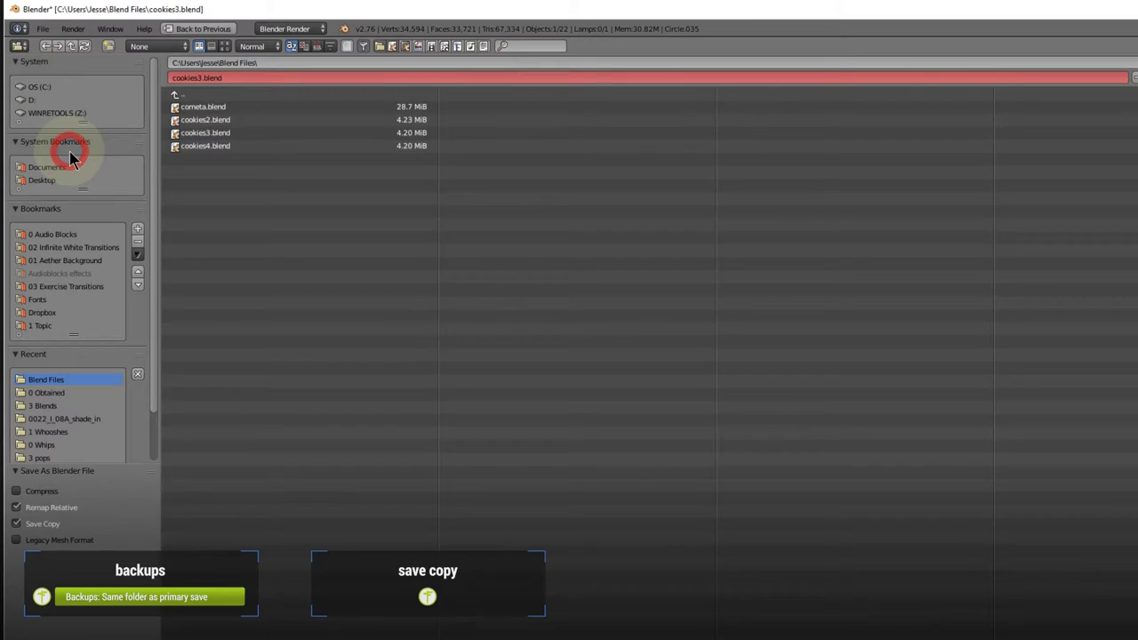
pyautogui.click(197, 77)
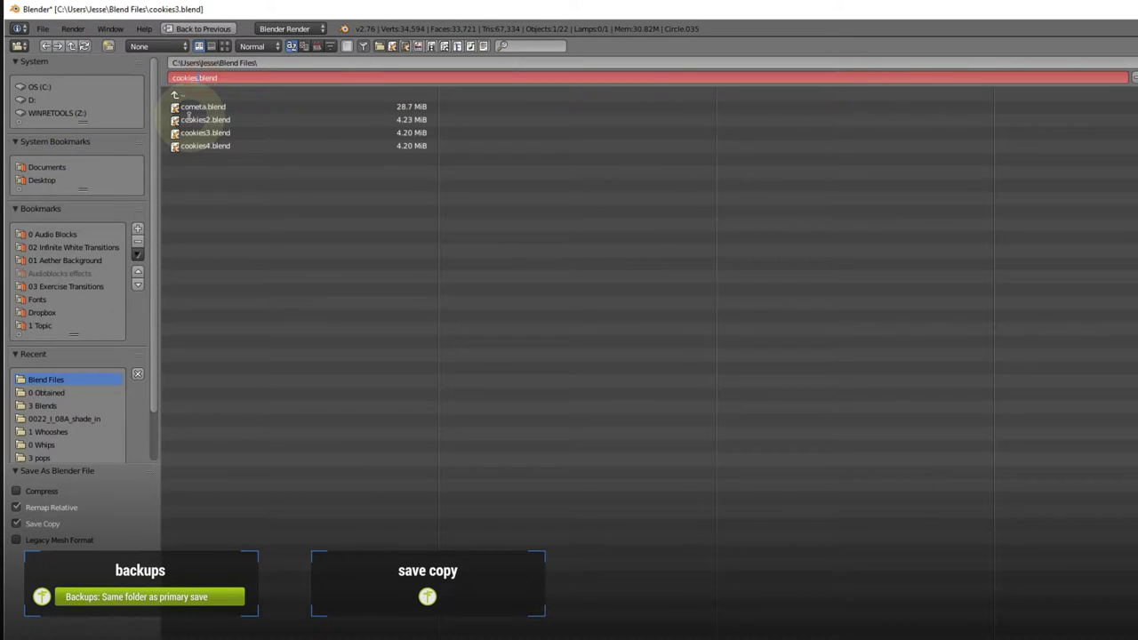
pyautogui.write('_with_kniv')
pyautogui.press('Return')
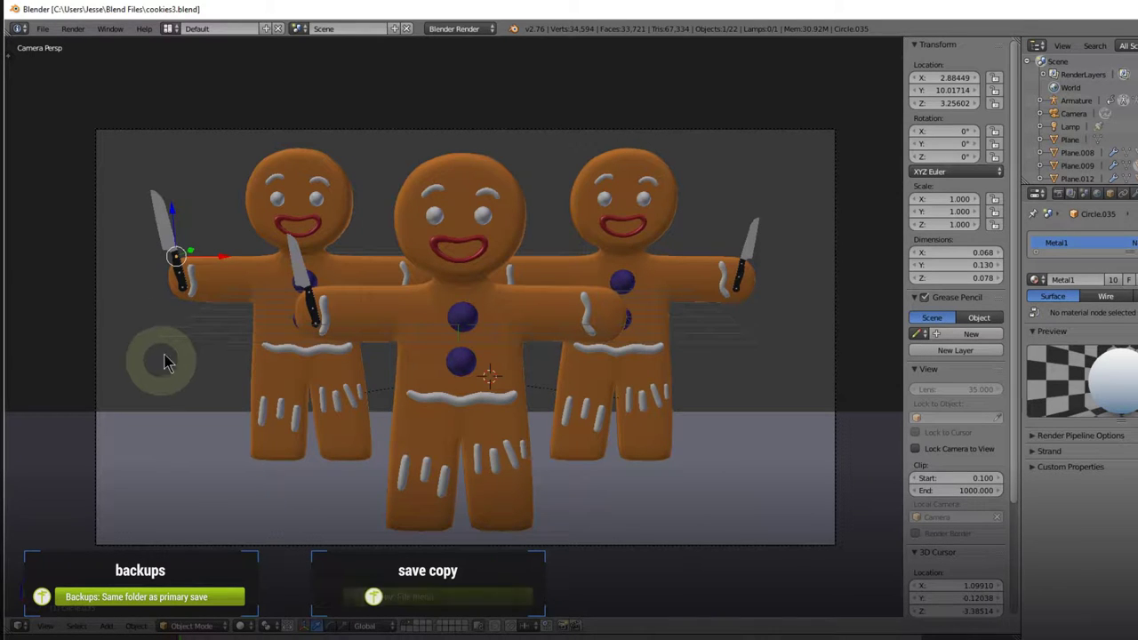
pyautogui.click(46, 29)
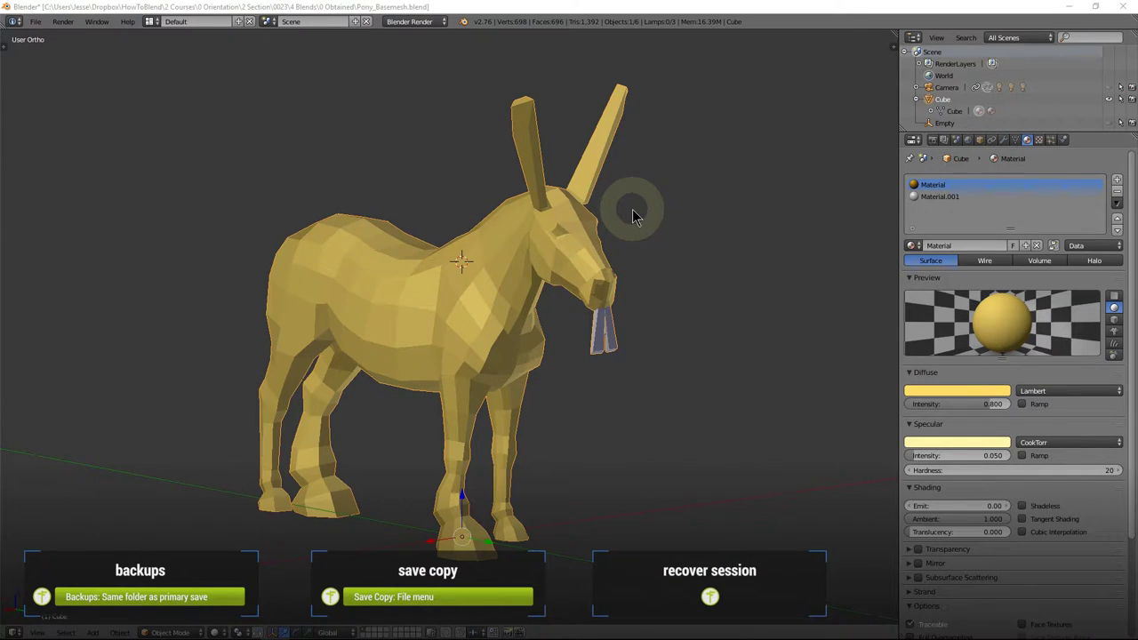
# Quit Blender without saving the pony file and relaunch it from the desktop icon.
pyautogui.click(1120, 6)
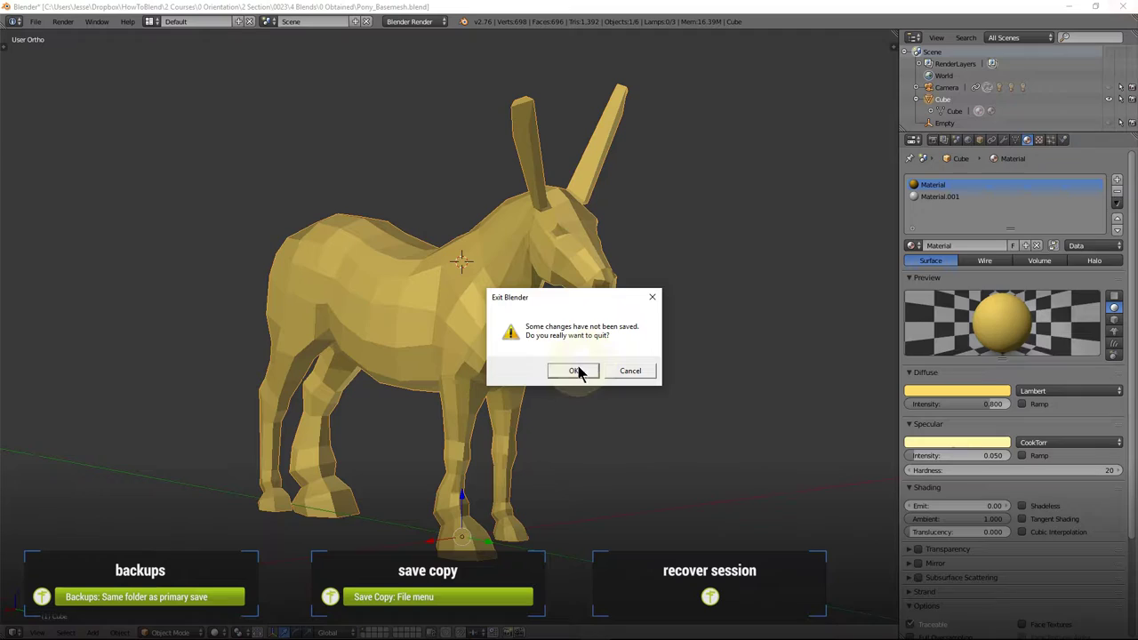
pyautogui.click(576, 371)
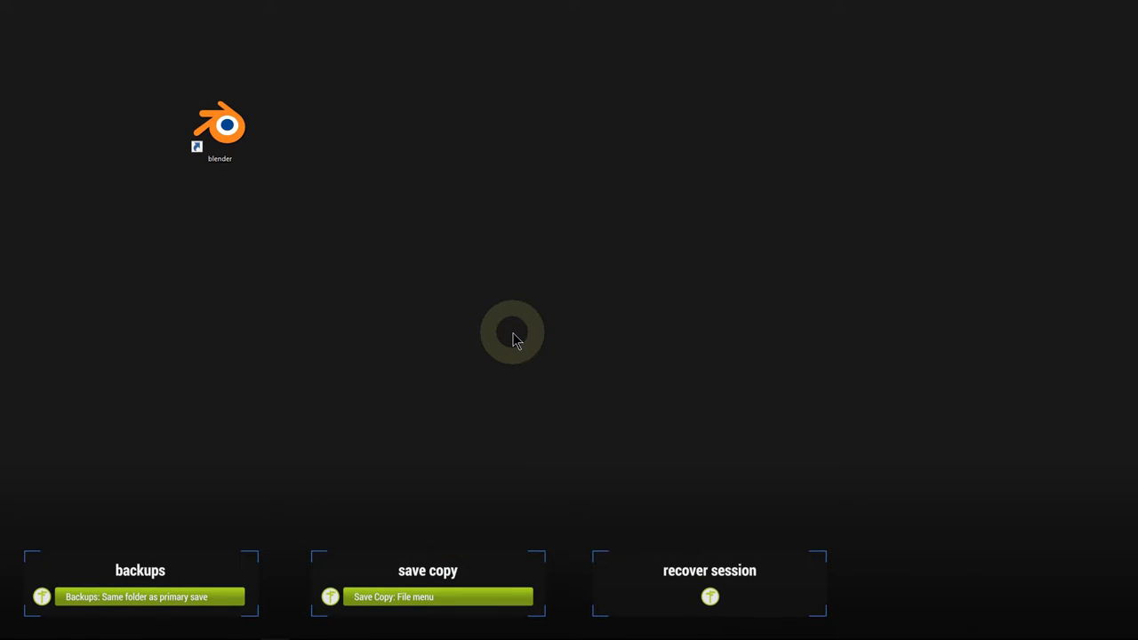
pyautogui.doubleClick(232, 123)
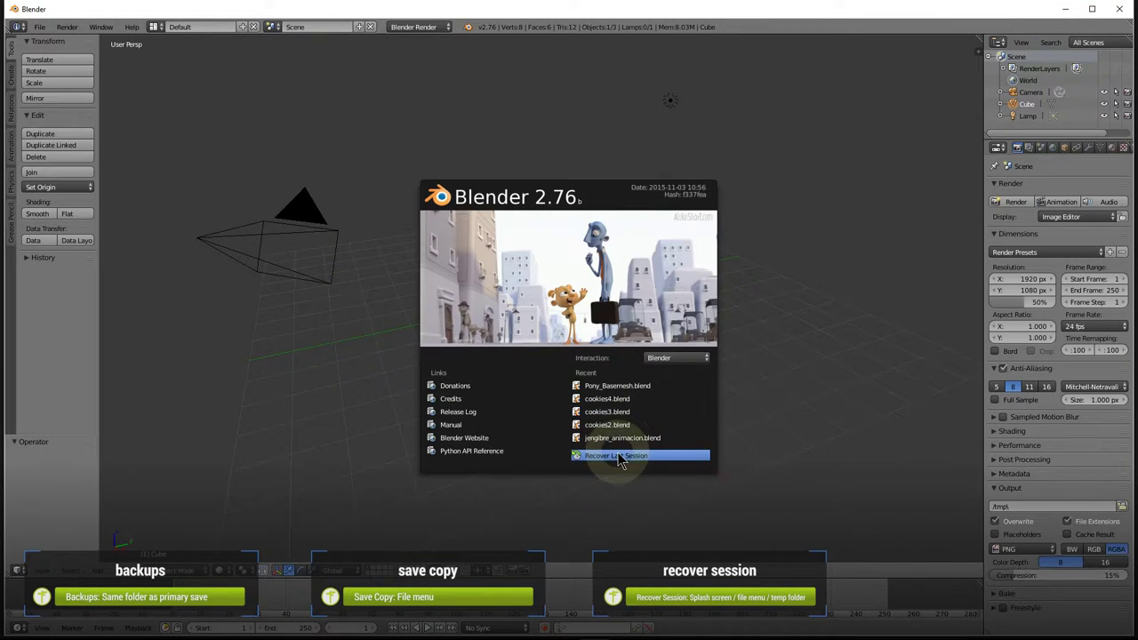
# Dismiss the splash screen, check the File menu, and show quit.blend in the Temp folder.
pyautogui.click(281, 338)
pyautogui.click(39, 27)
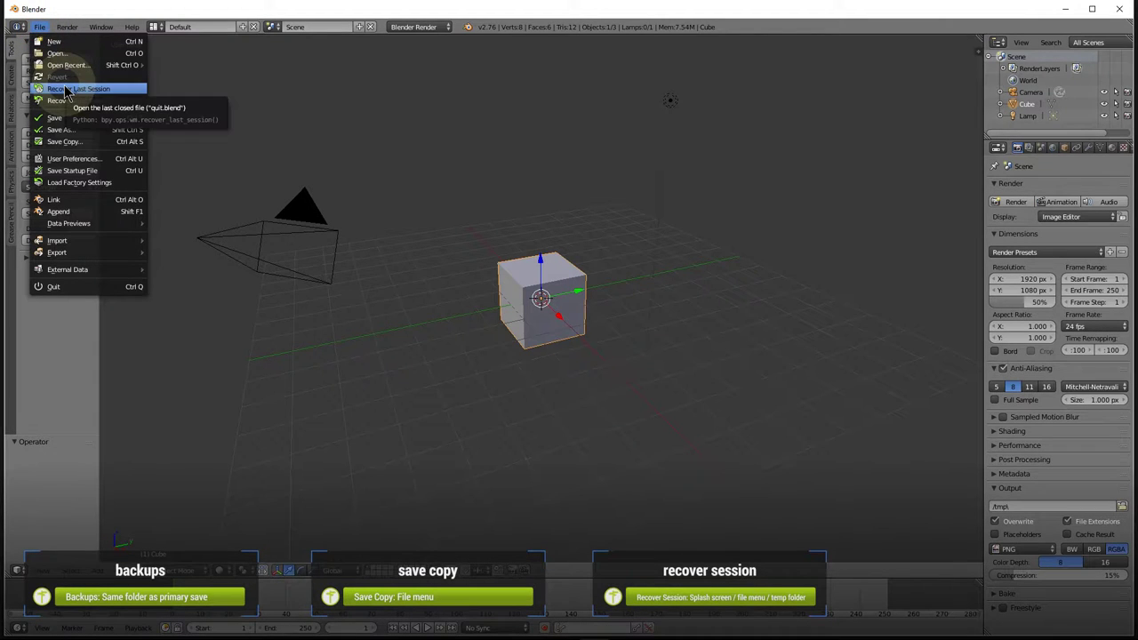
pyautogui.click(203, 107)
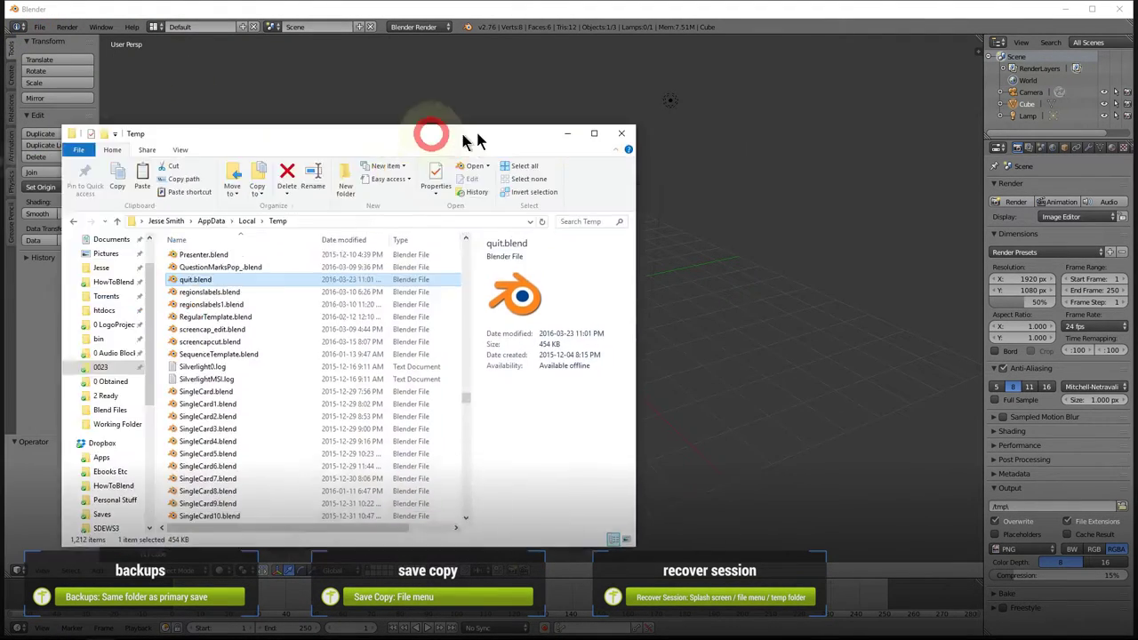
pyautogui.moveTo(466, 142); pyautogui.dragTo(627, 128)
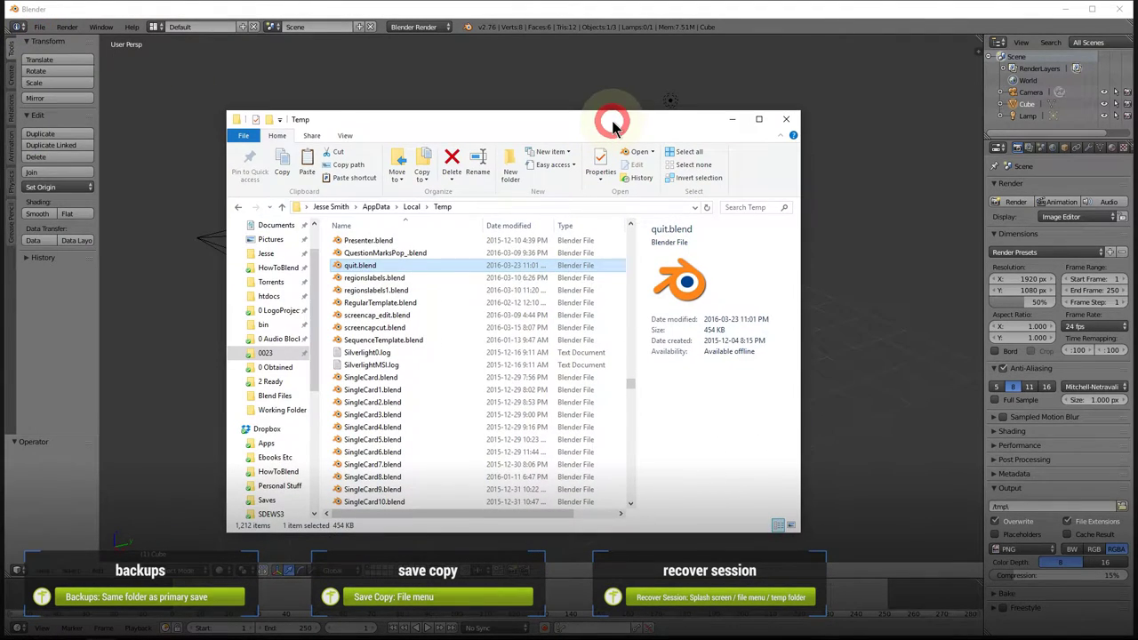
# Open quit.blend from the Temp folder in Blender.
pyautogui.doubleClick(374, 264)
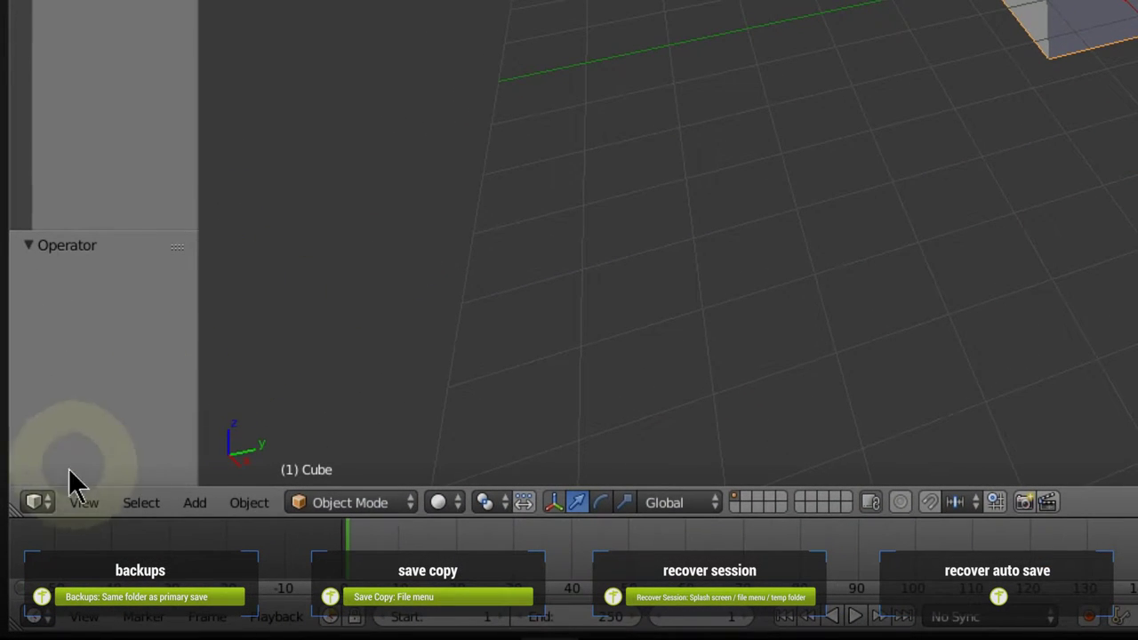
# Switch the 3D view to User Preferences and set the Auto Save timer to 6 minutes.
pyautogui.click(39, 503)
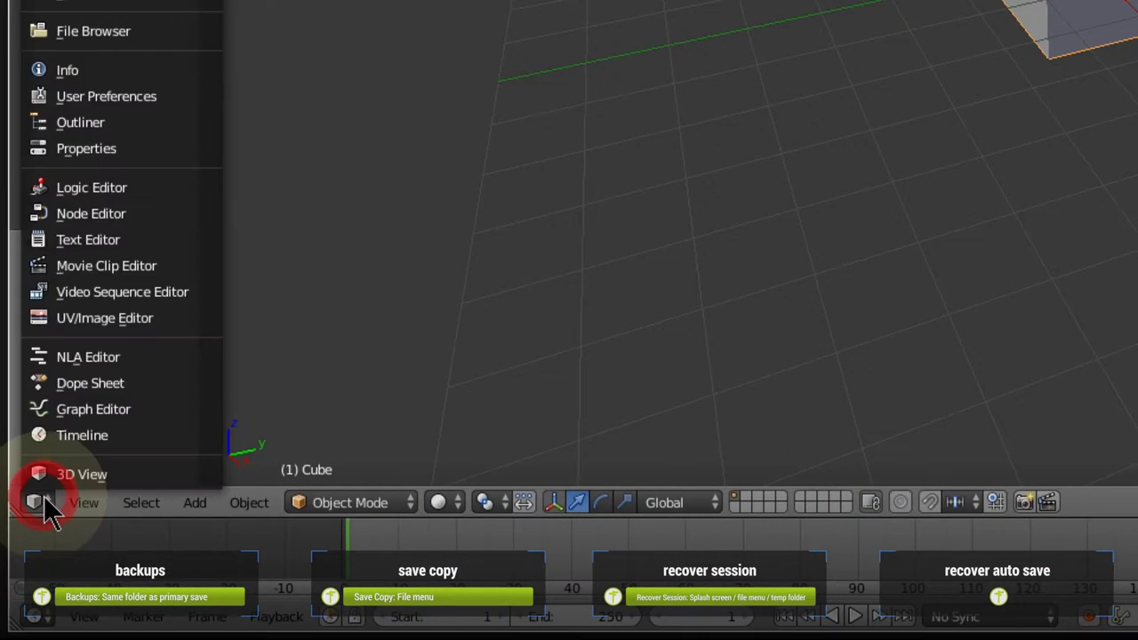
pyautogui.click(132, 100)
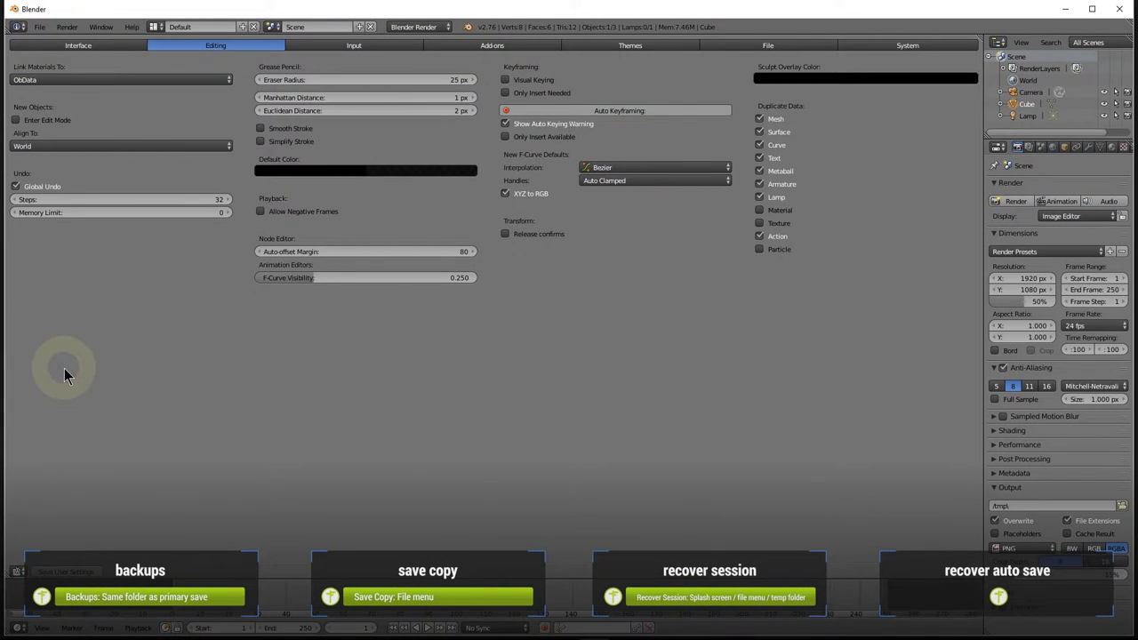
pyautogui.click(767, 46)
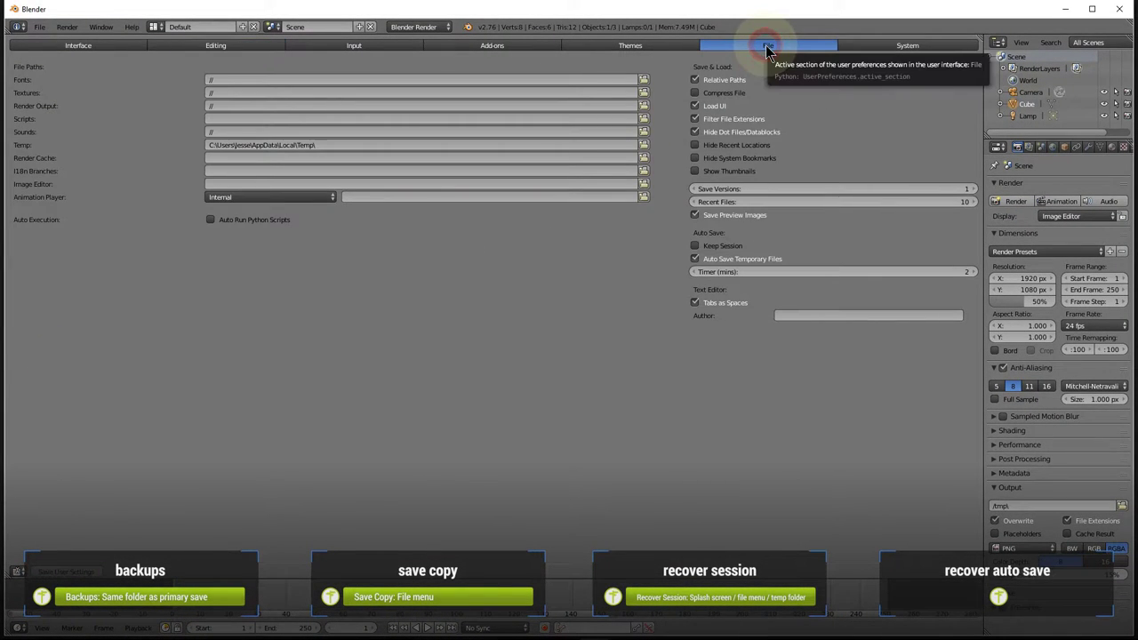
pyautogui.click(967, 271)
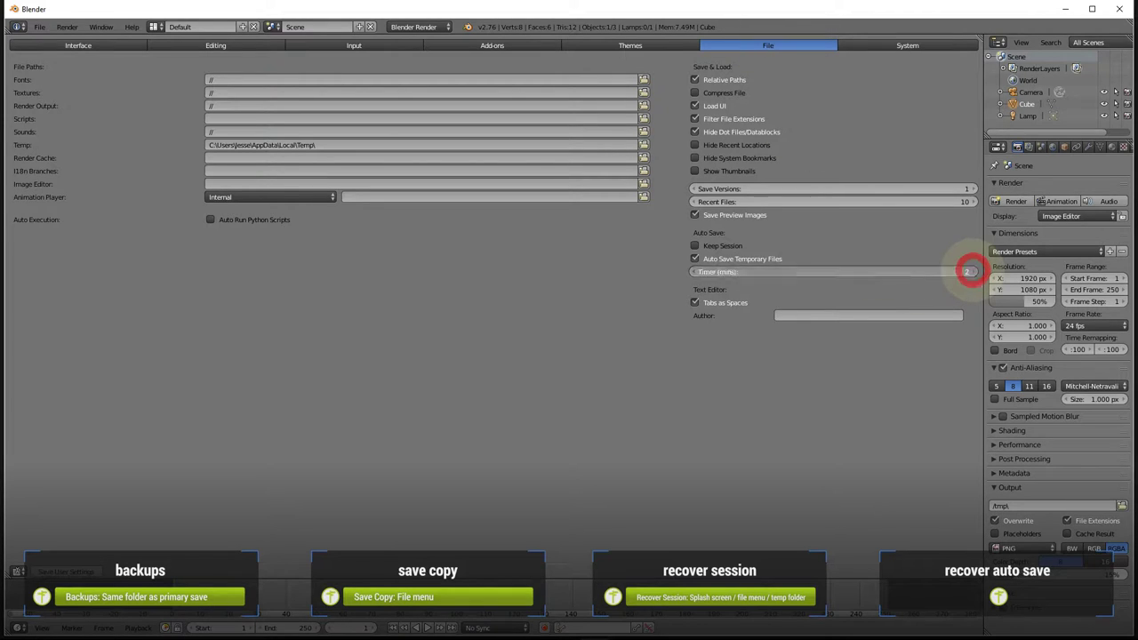
pyautogui.doubleClick(970, 271)
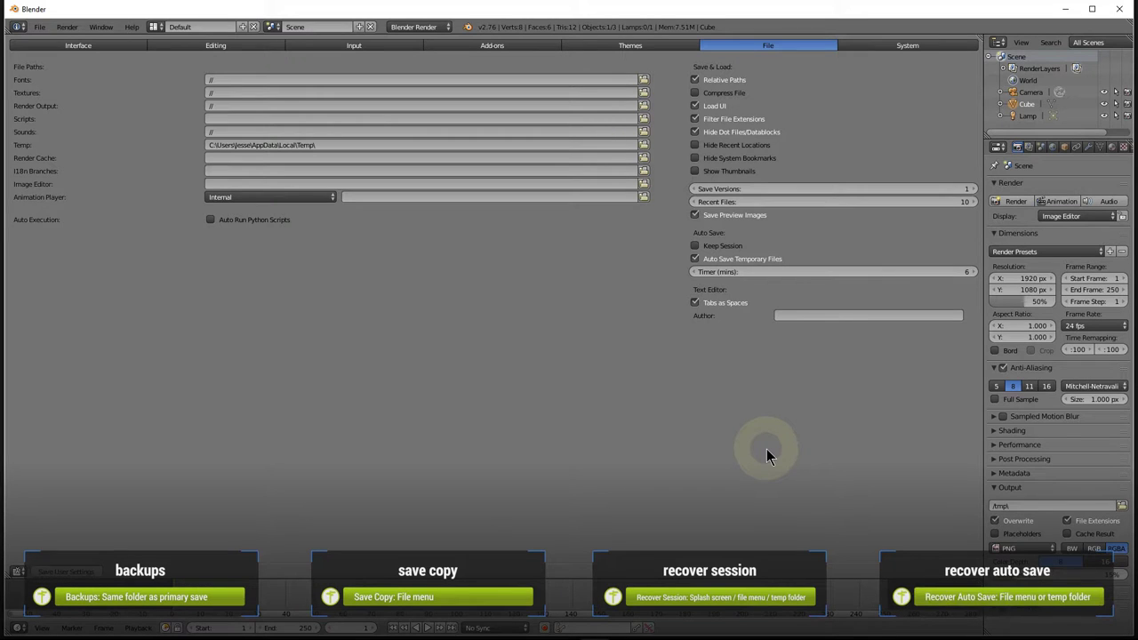
pyautogui.click(40, 27)
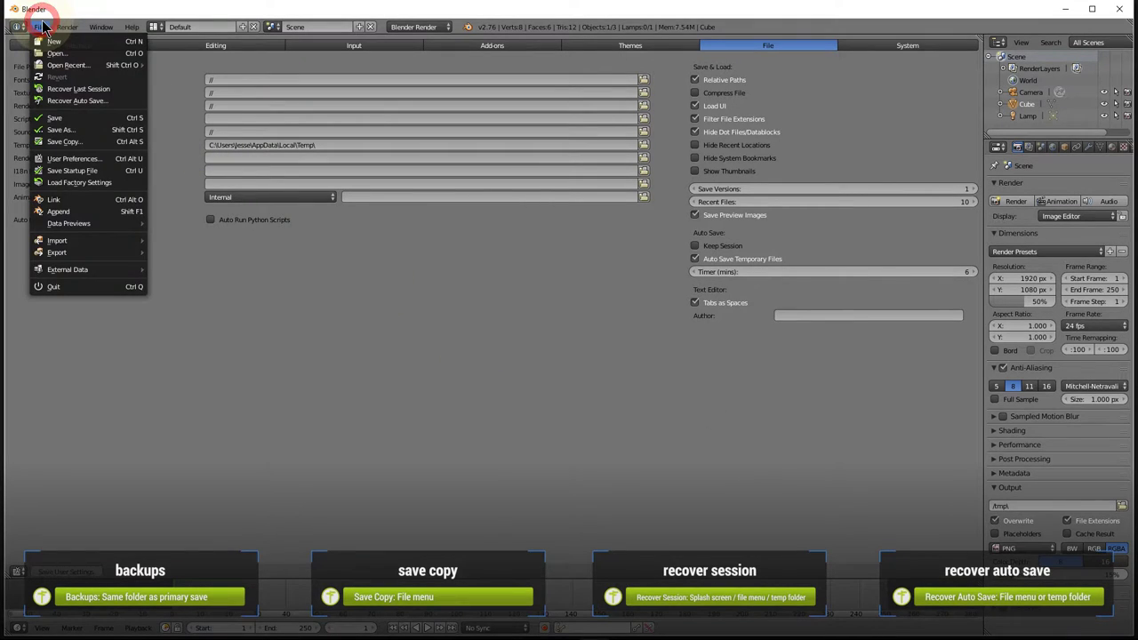
# Open Recover Auto Save, pick 6192.blend, and compare with the Explorer Temp folder.
pyautogui.click(69, 104)
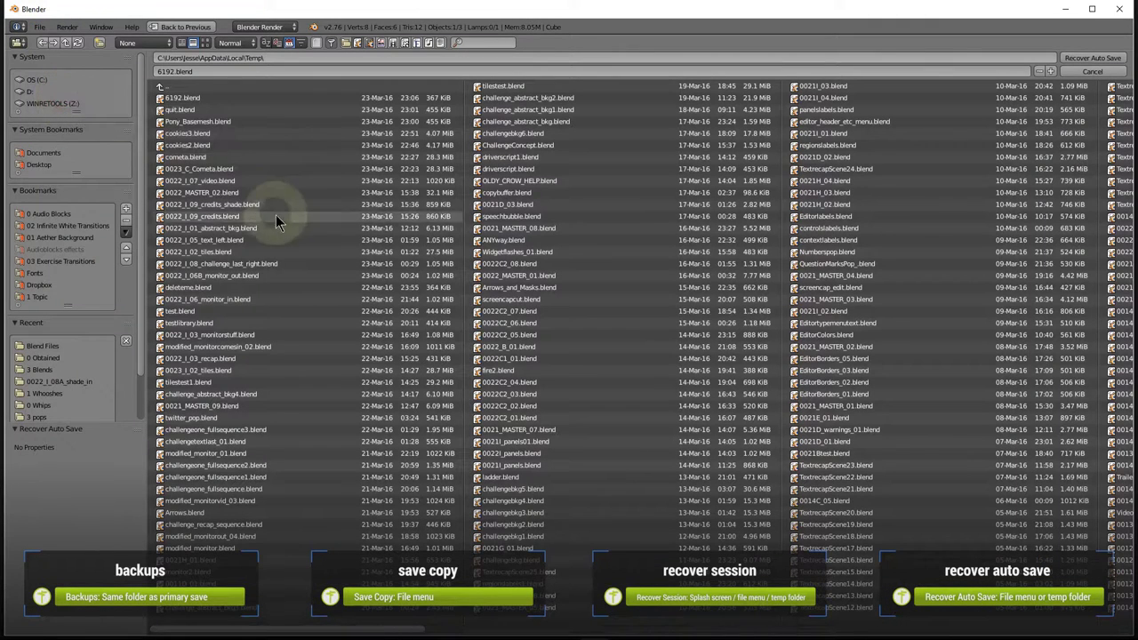
pyautogui.doubleClick(595, 124)
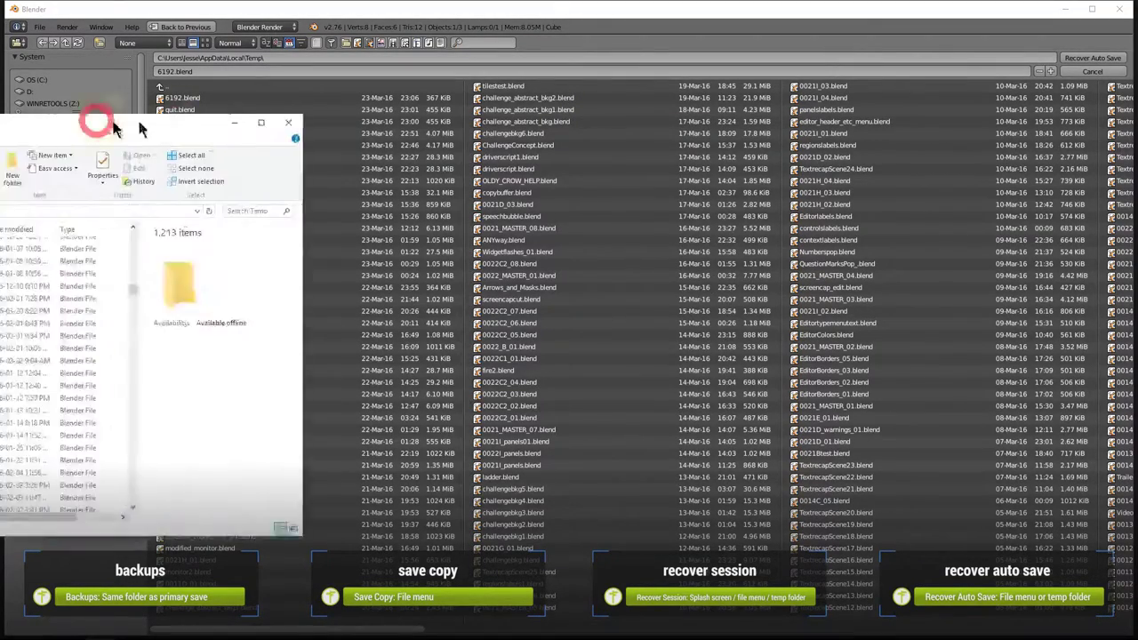
pyautogui.moveTo(96, 115); pyautogui.dragTo(599, 100)
pyautogui.scroll(-4, 395, 239)
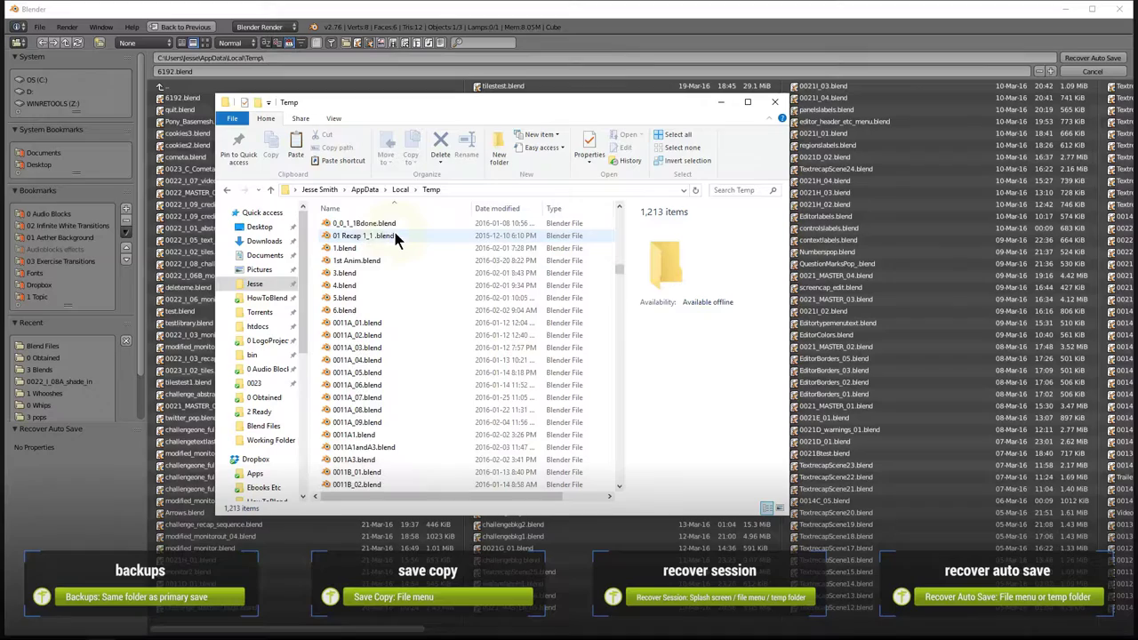
pyautogui.scroll(-3, 393, 228)
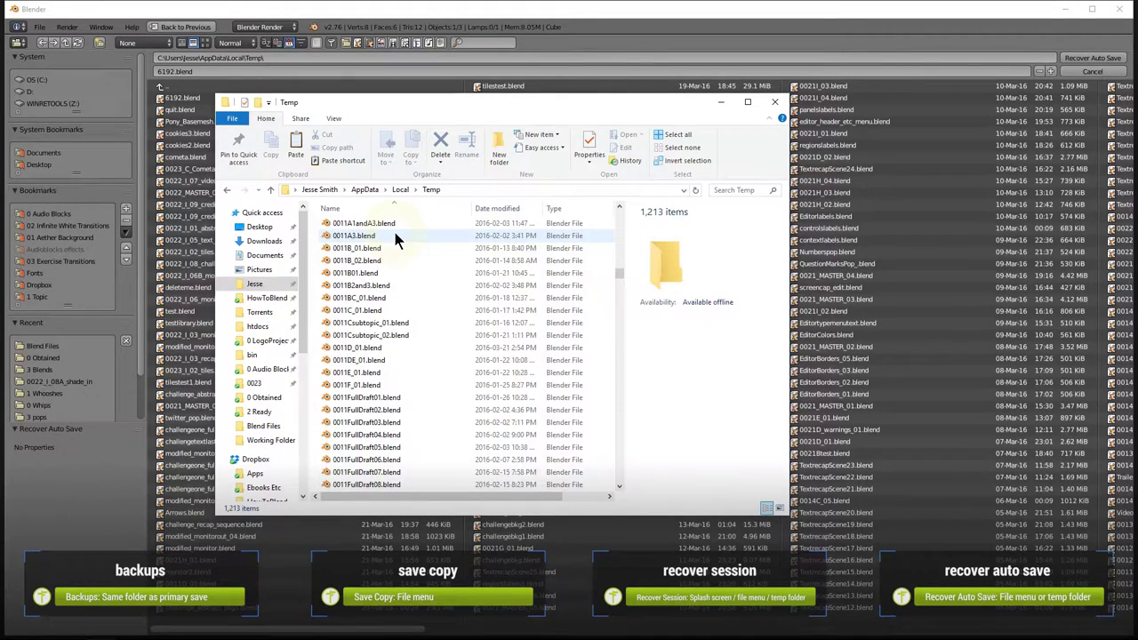
pyautogui.moveTo(487, 109); pyautogui.dragTo(0, 105)
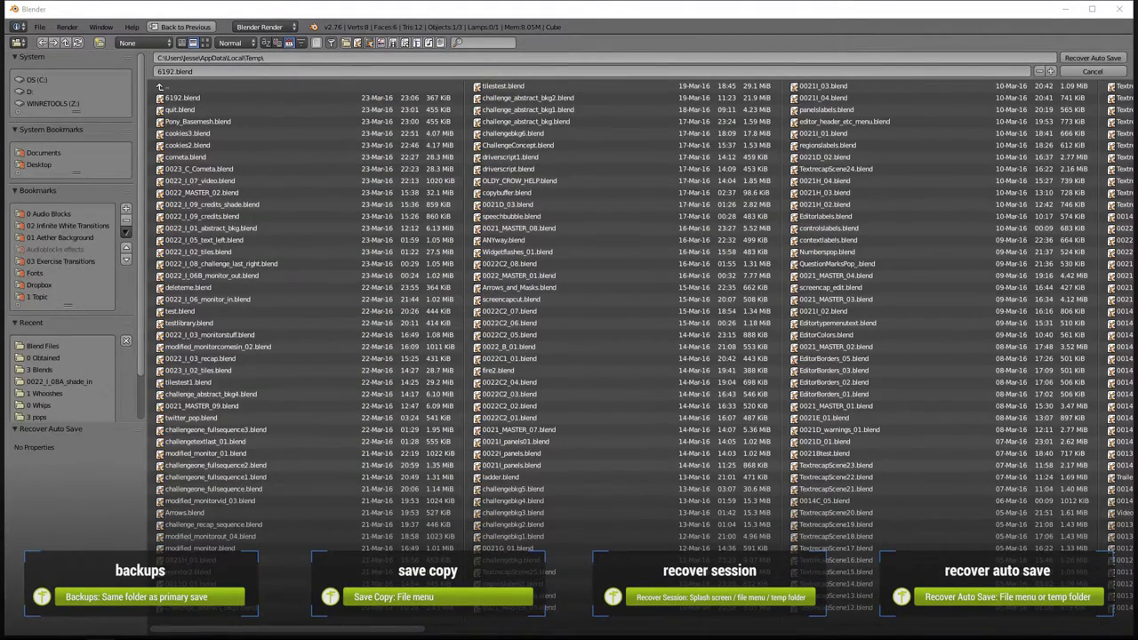
# Cancel the Recover Auto Save browser without loading any file.
pyautogui.click(1091, 71)
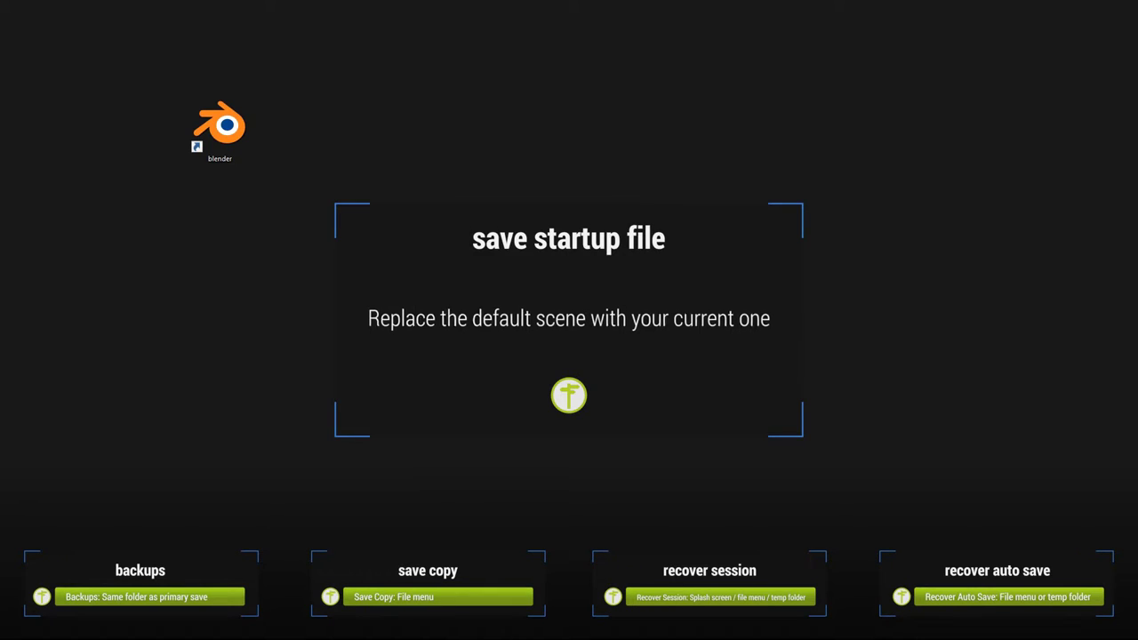
# Launch Blender and delete the lamp from the default scene.
pyautogui.doubleClick(213, 134)
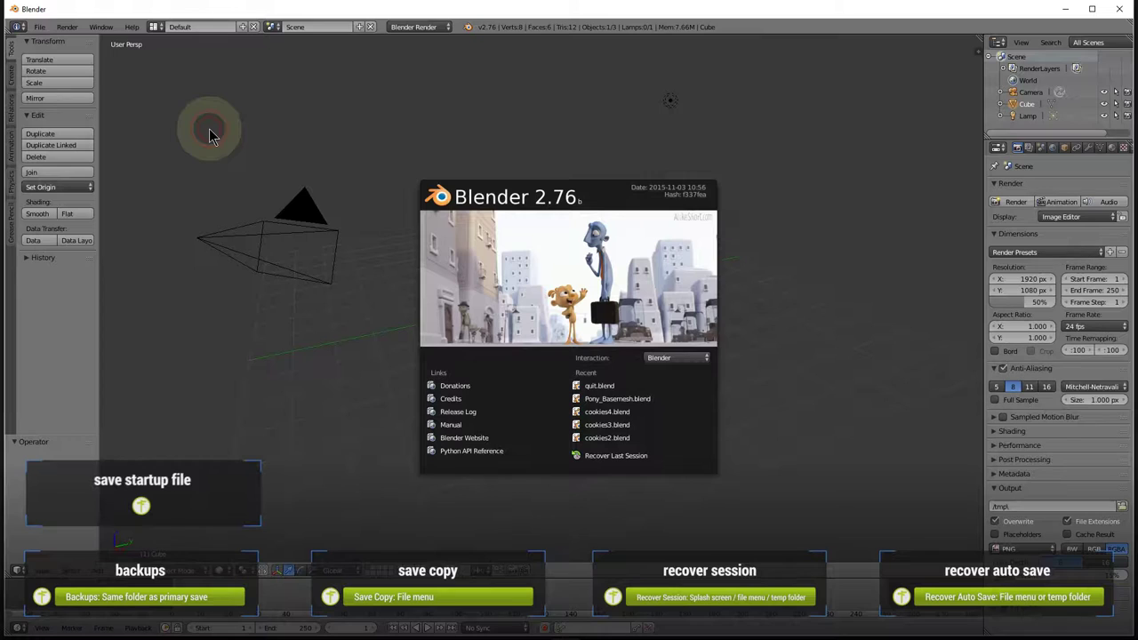
pyautogui.click(381, 267)
pyautogui.rightClick(671, 102)
pyautogui.press('x')
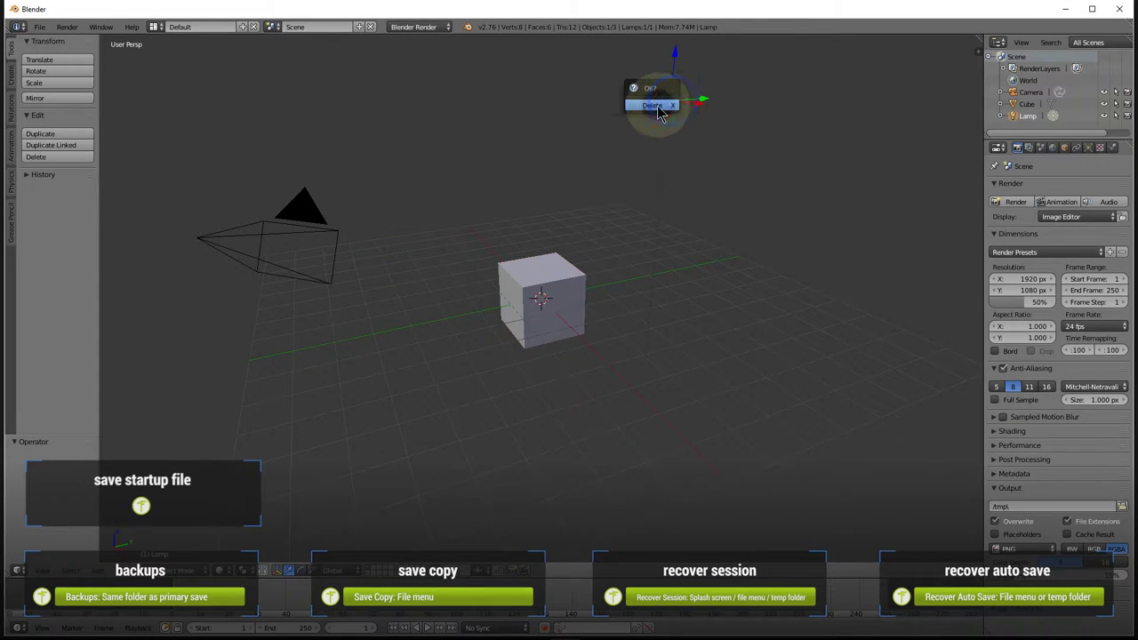
pyautogui.click(662, 110)
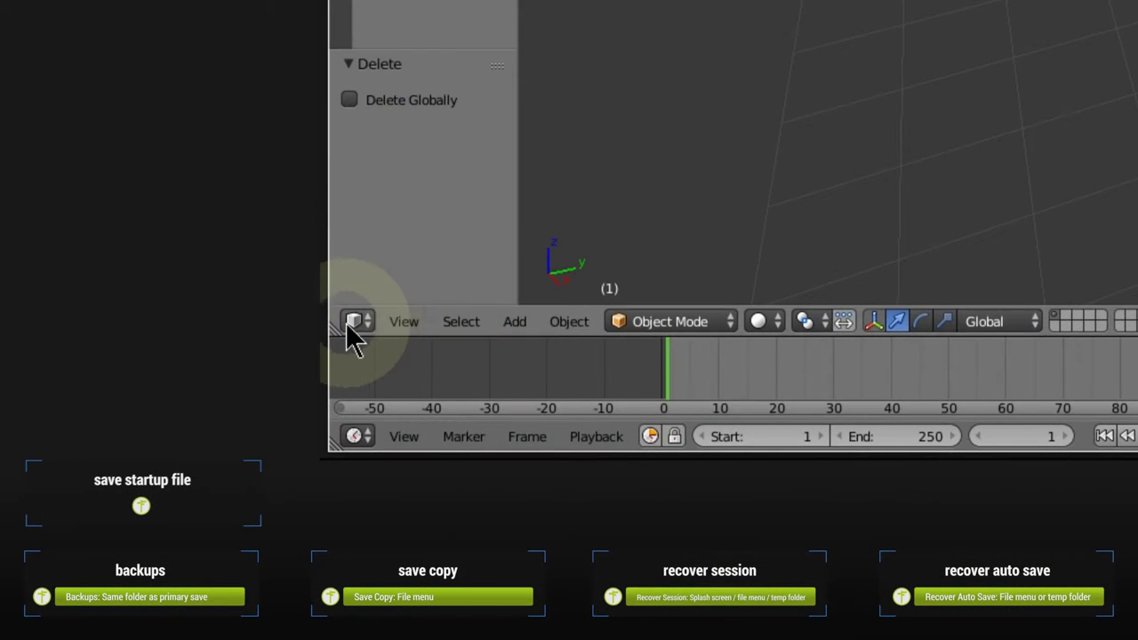
# Merge the timeline into the 3D view and turn that area into the UV/Image Editor.
pyautogui.moveTo(347, 327); pyautogui.dragTo(340, 414)
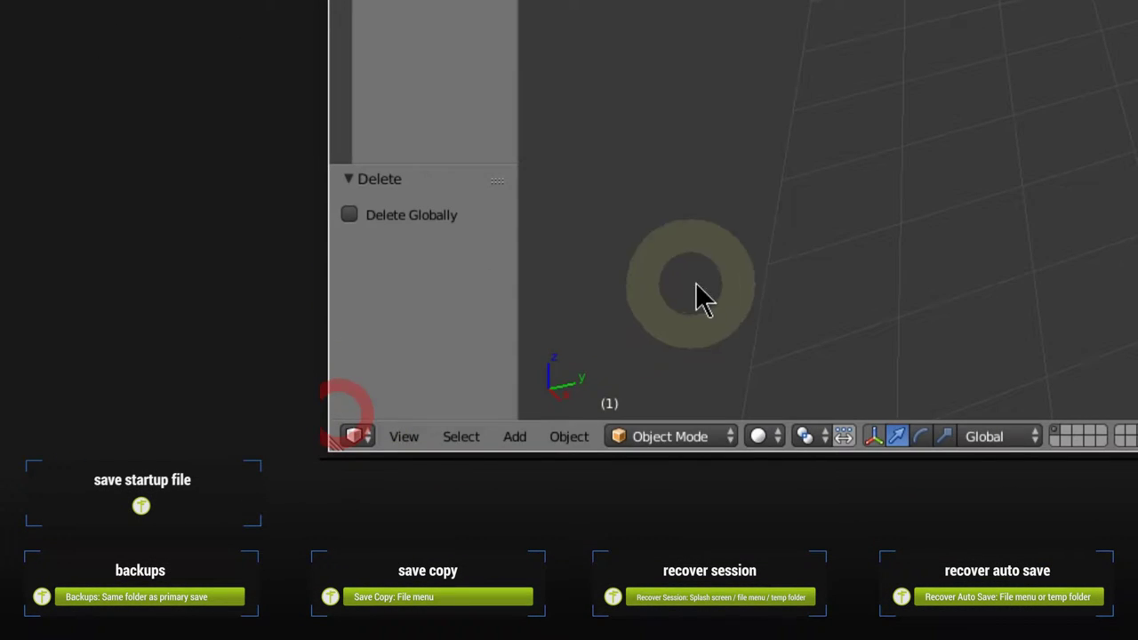
pyautogui.click(354, 436)
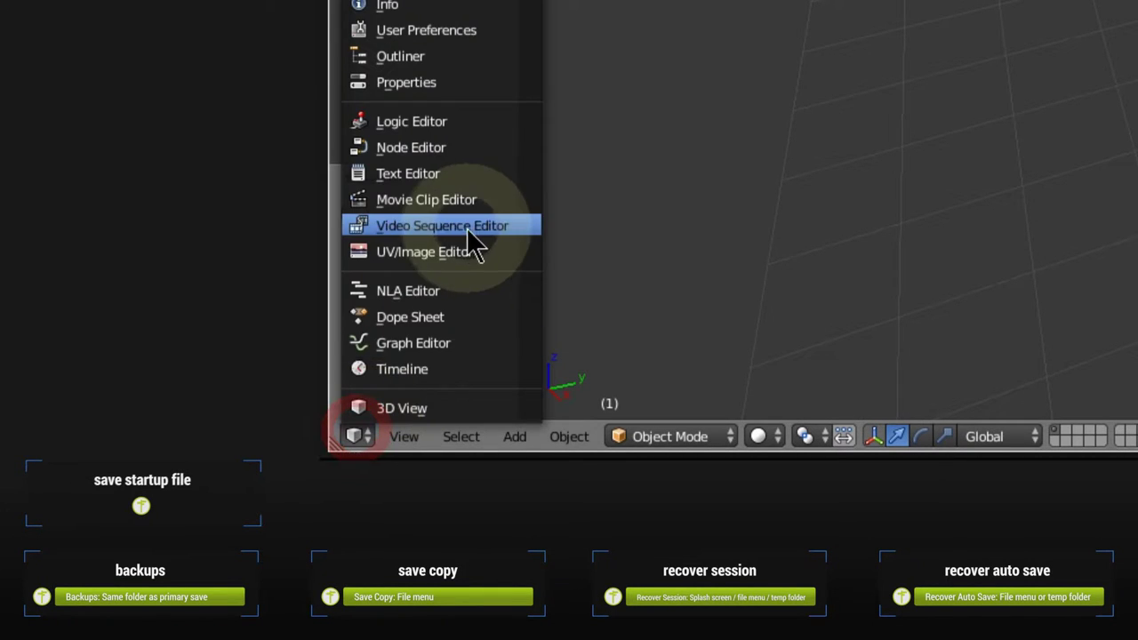
pyautogui.click(529, 252)
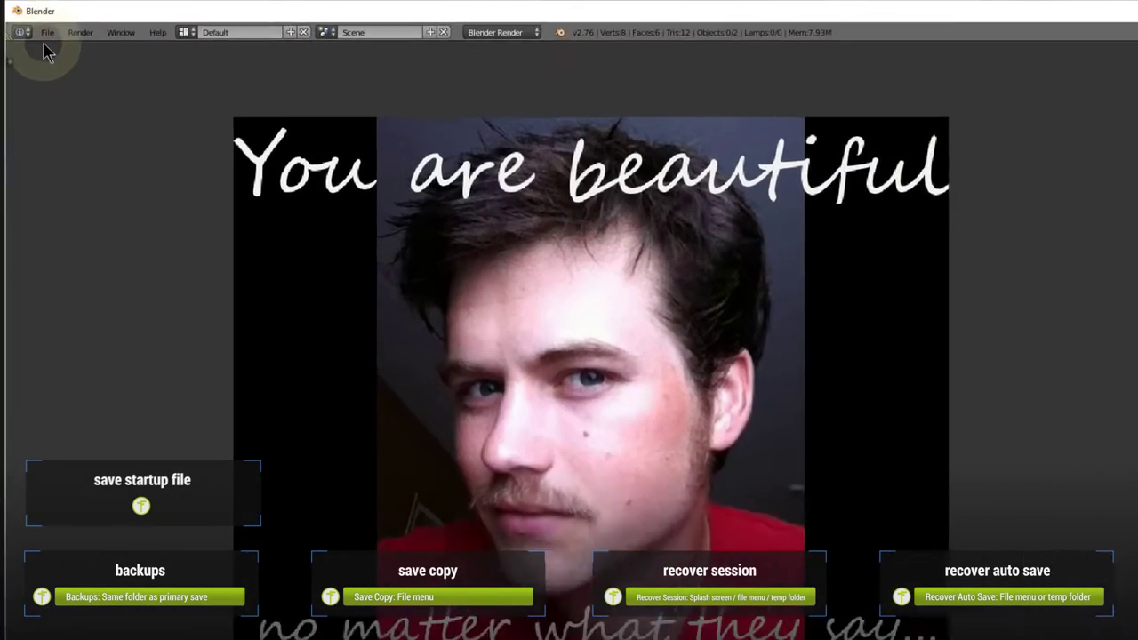
# Save this layout as the startup file and relaunch Blender to check it.
pyautogui.click(62, 34)
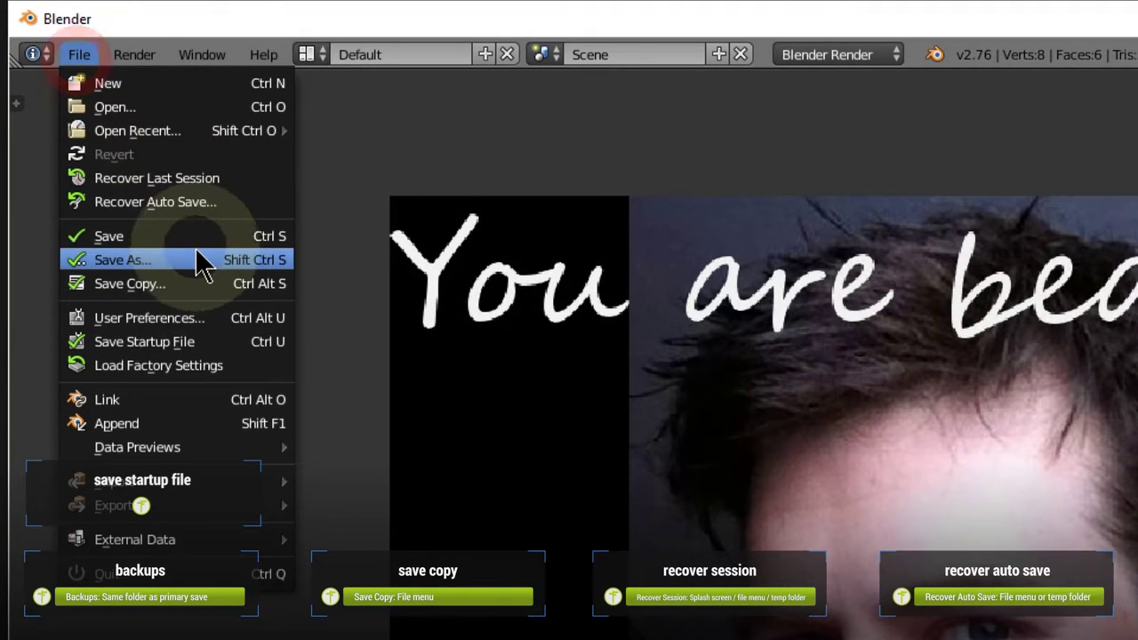
pyautogui.click(175, 341)
pyautogui.click(171, 335)
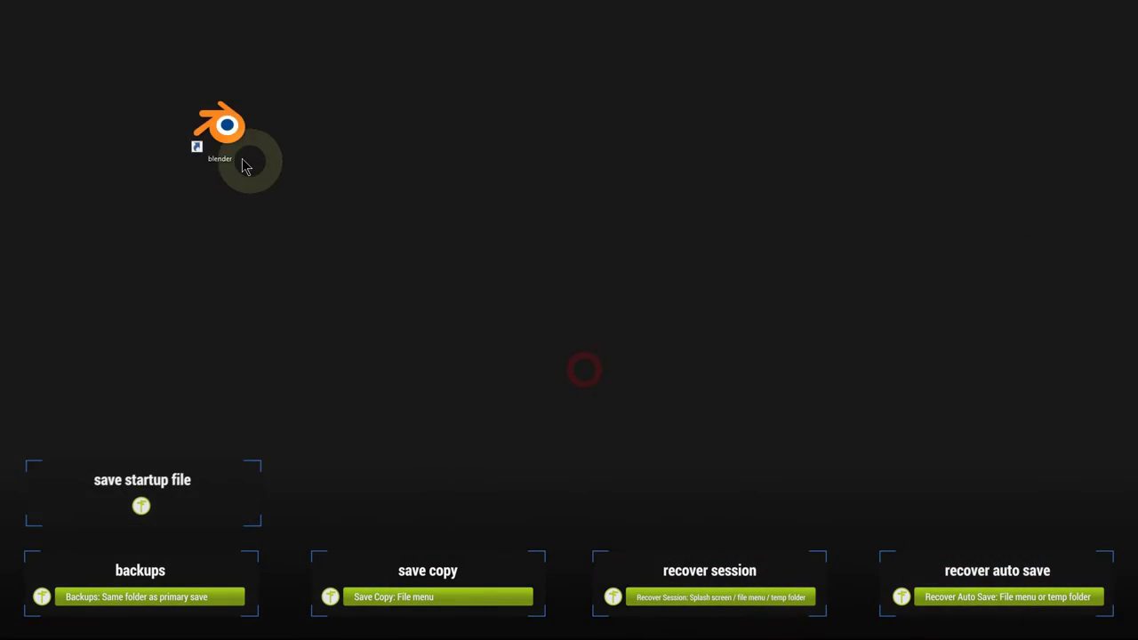
pyautogui.doubleClick(223, 127)
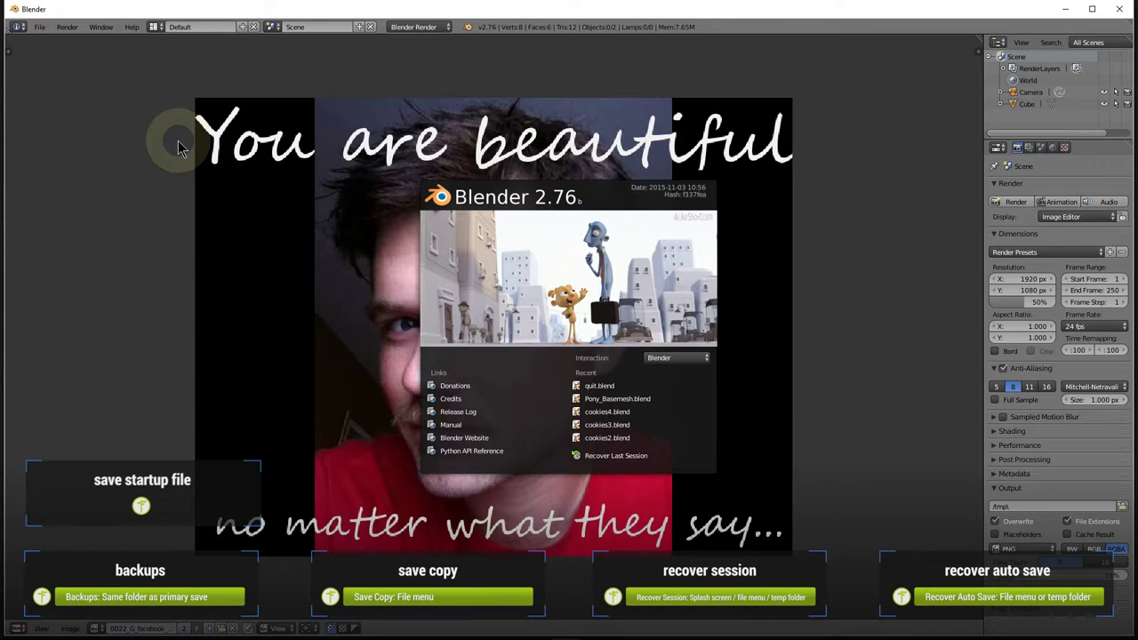
# Load Factory Settings to bring back the default cube, camera and lamp scene.
pyautogui.click(174, 145)
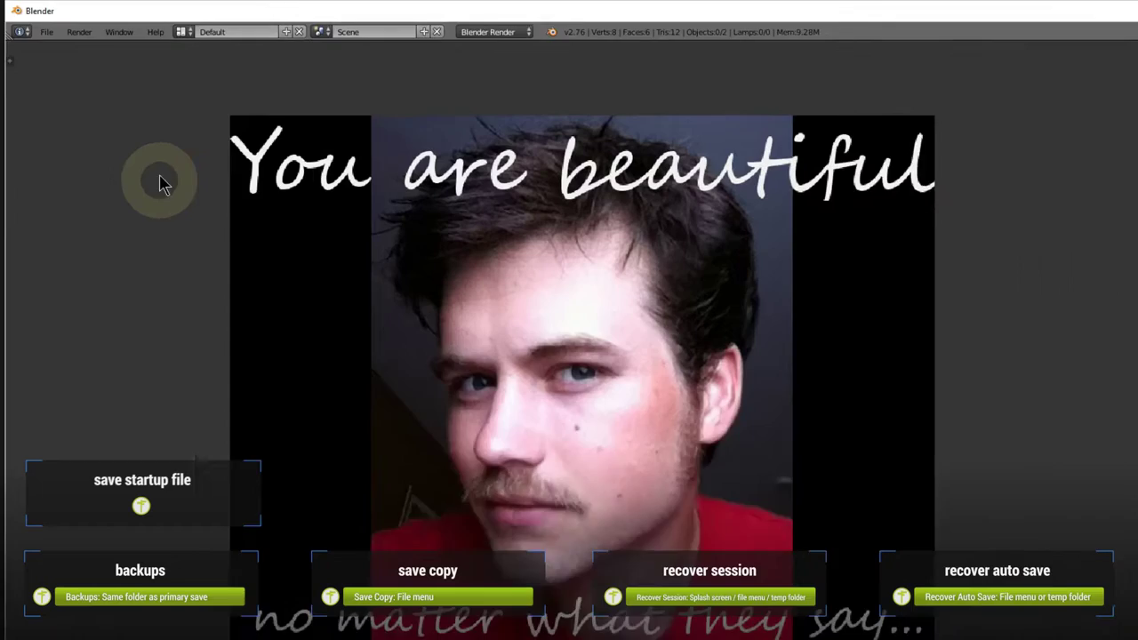
pyautogui.click(47, 32)
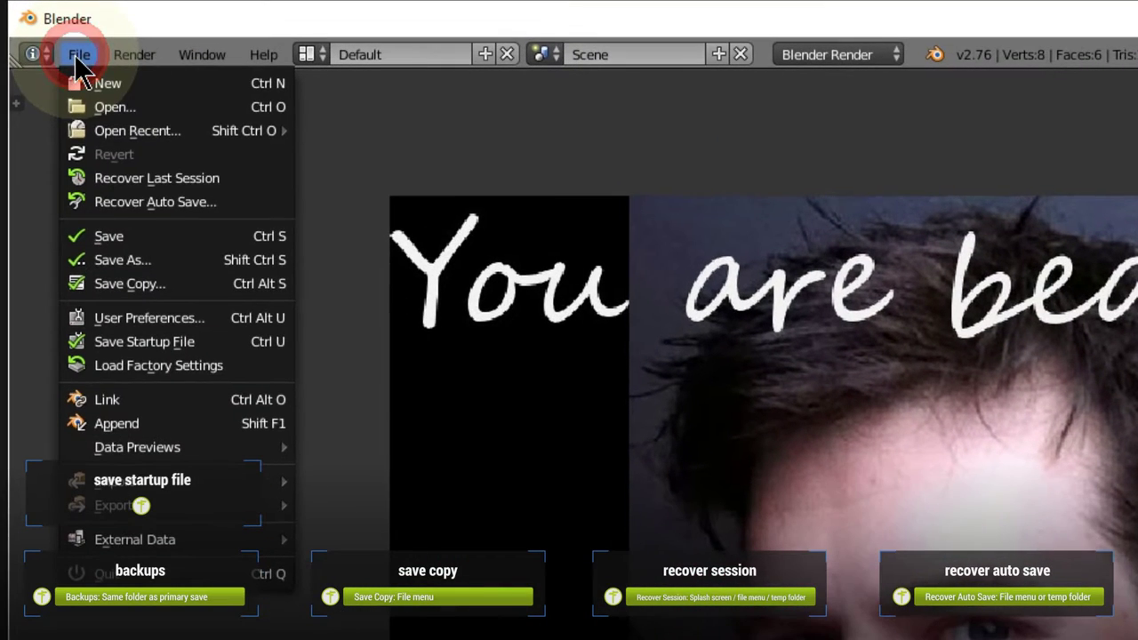
pyautogui.click(240, 373)
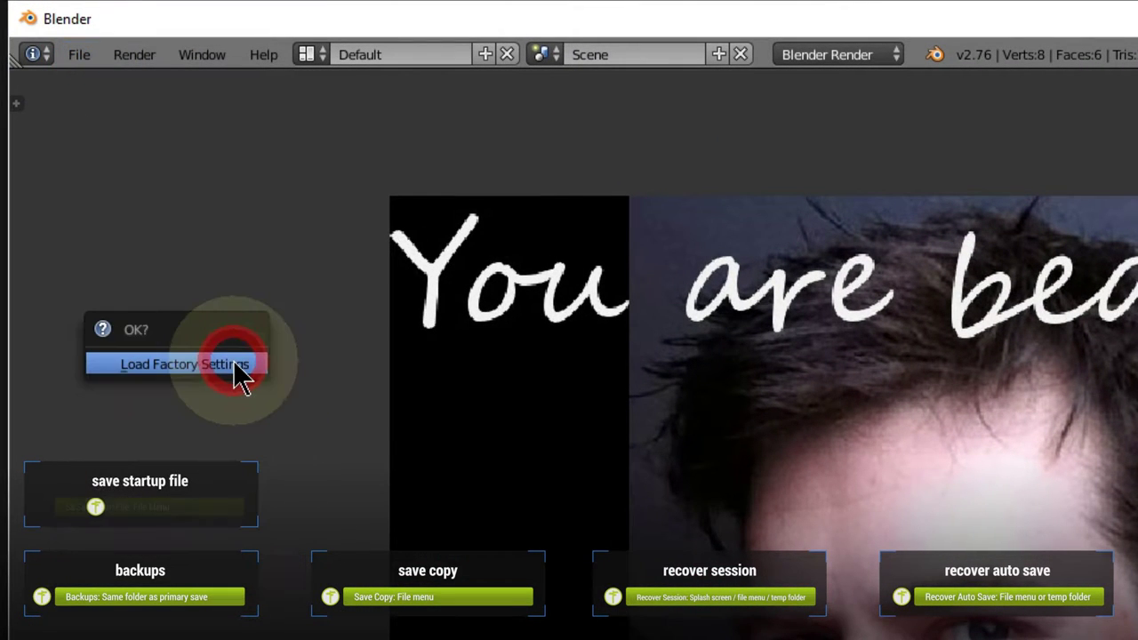
pyautogui.click(234, 365)
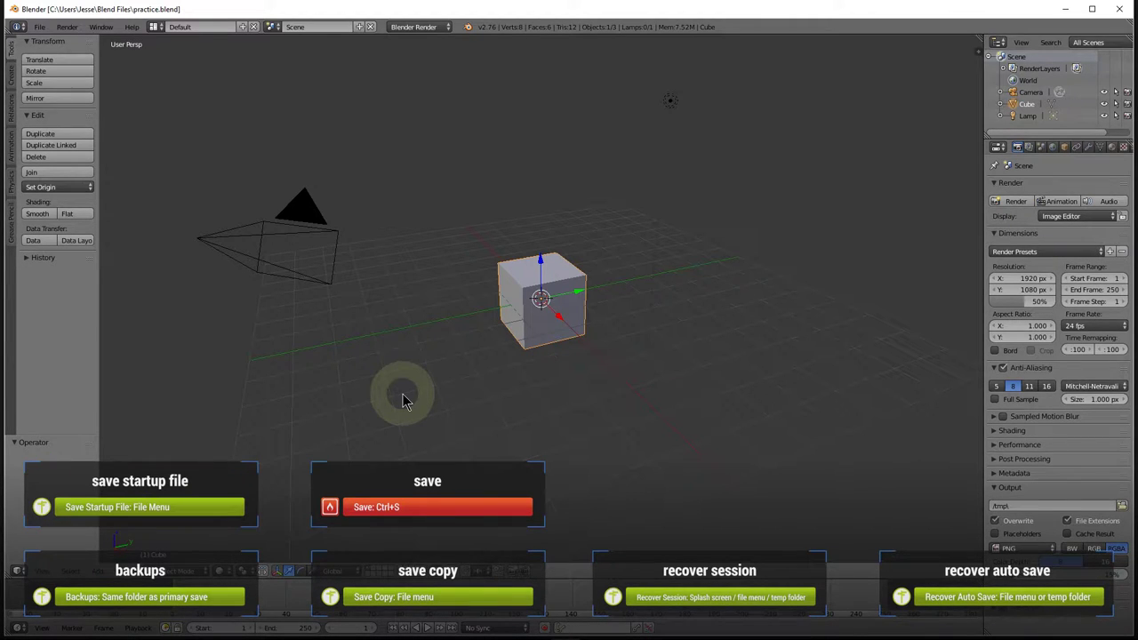
# Overwrite practice.blend, then bring up the Save As browser in the Blend Files folder.
pyautogui.hotkey('ctrl', 's')
pyautogui.click(402, 398)
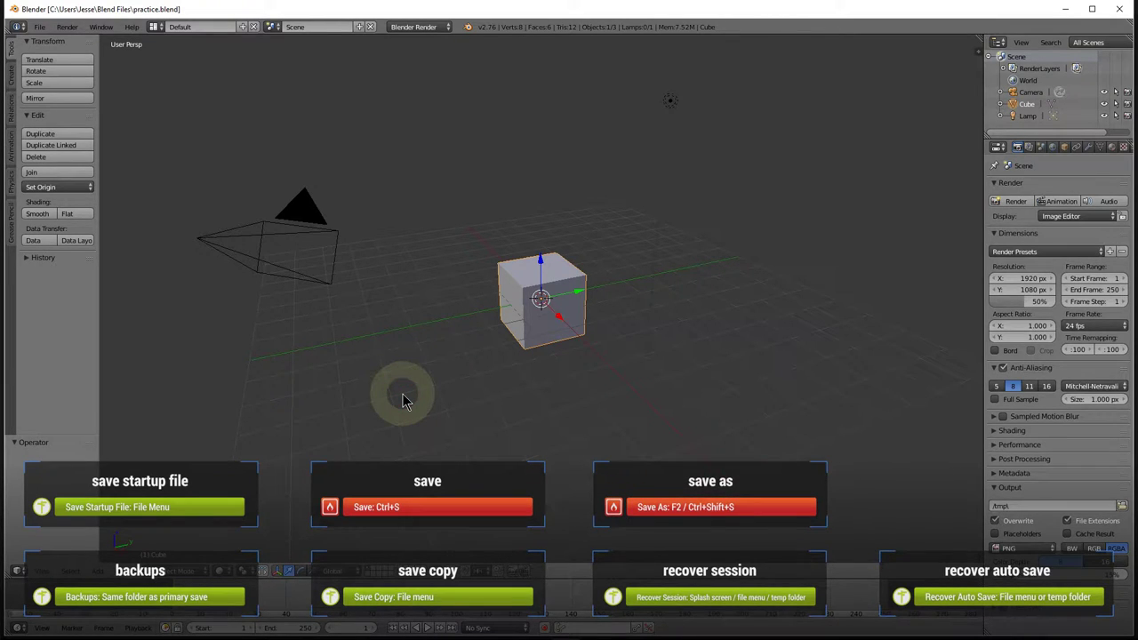
pyautogui.hotkey('ctrl', 'shift', 's')
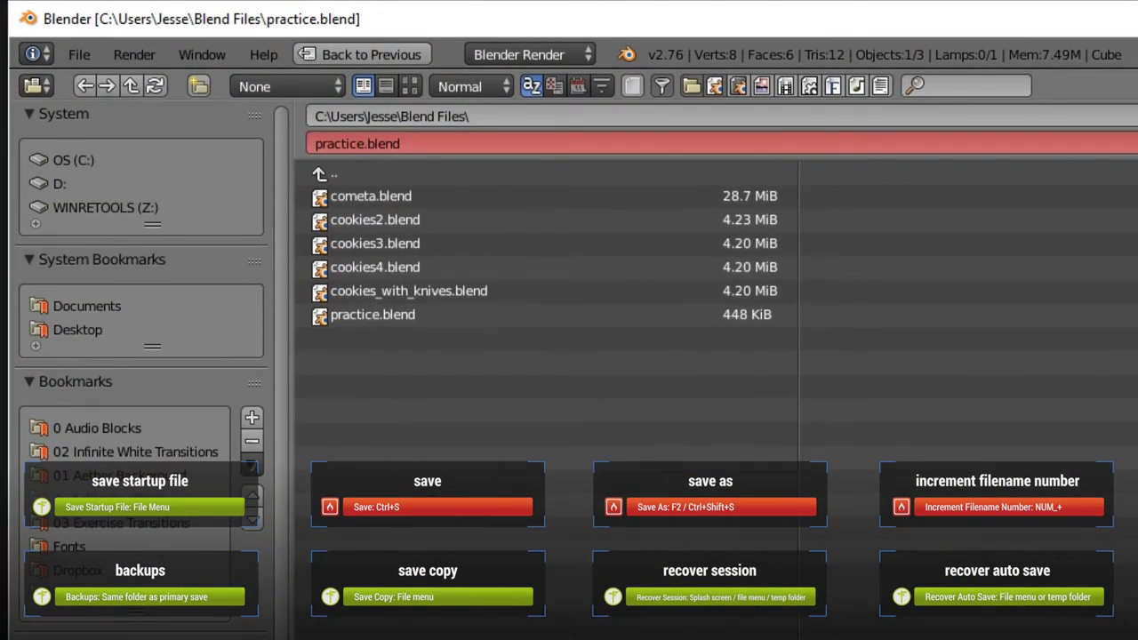
# Save numbered copies practice1.blend, practice2.blend, practice3.blend and practice4.blend by incrementing the filename.
pyautogui.press('KP_Add')
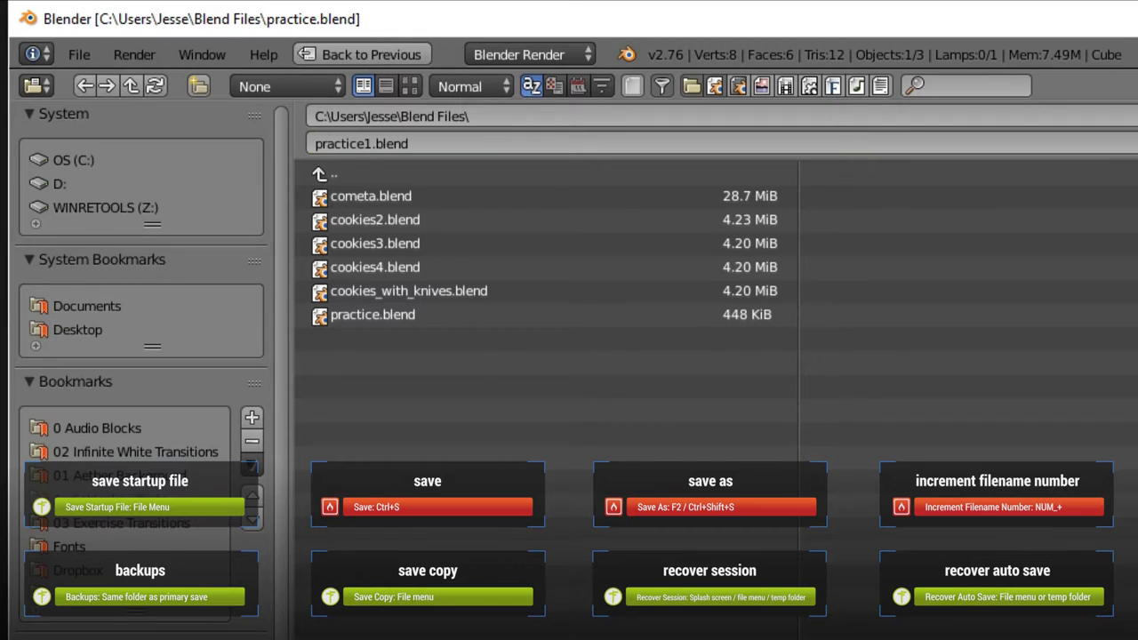
pyautogui.press('Return')
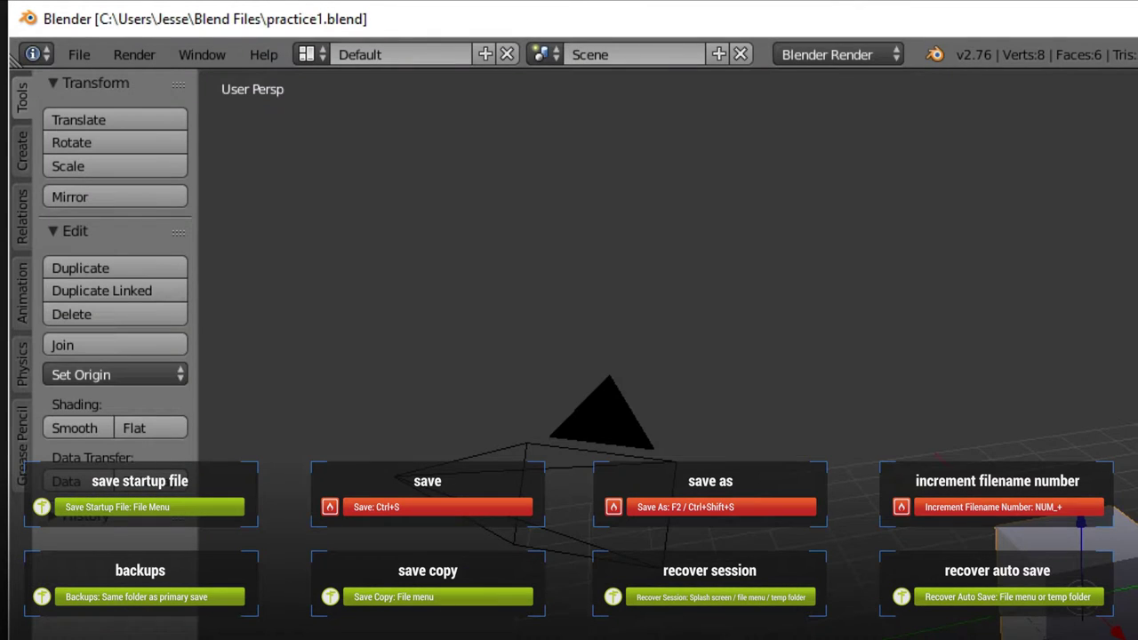
pyautogui.hotkey('ctrl', 'shift', 's')
pyautogui.press('KP_Add')
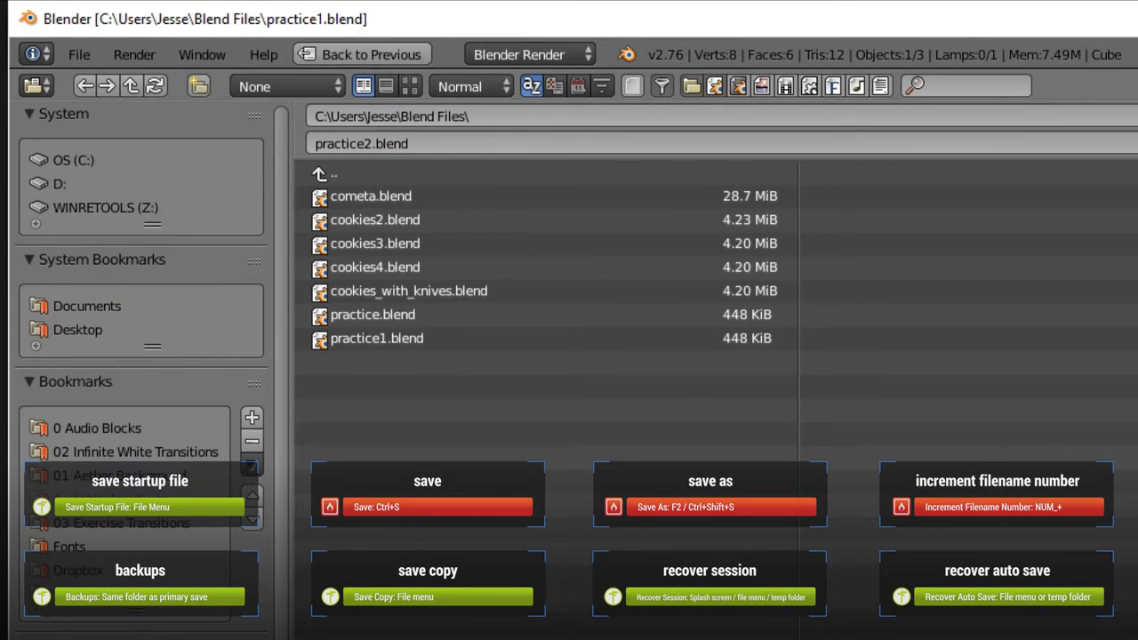
pyautogui.press('Return')
pyautogui.hotkey('ctrl', 'shift', 's')
pyautogui.press('KP_Add')
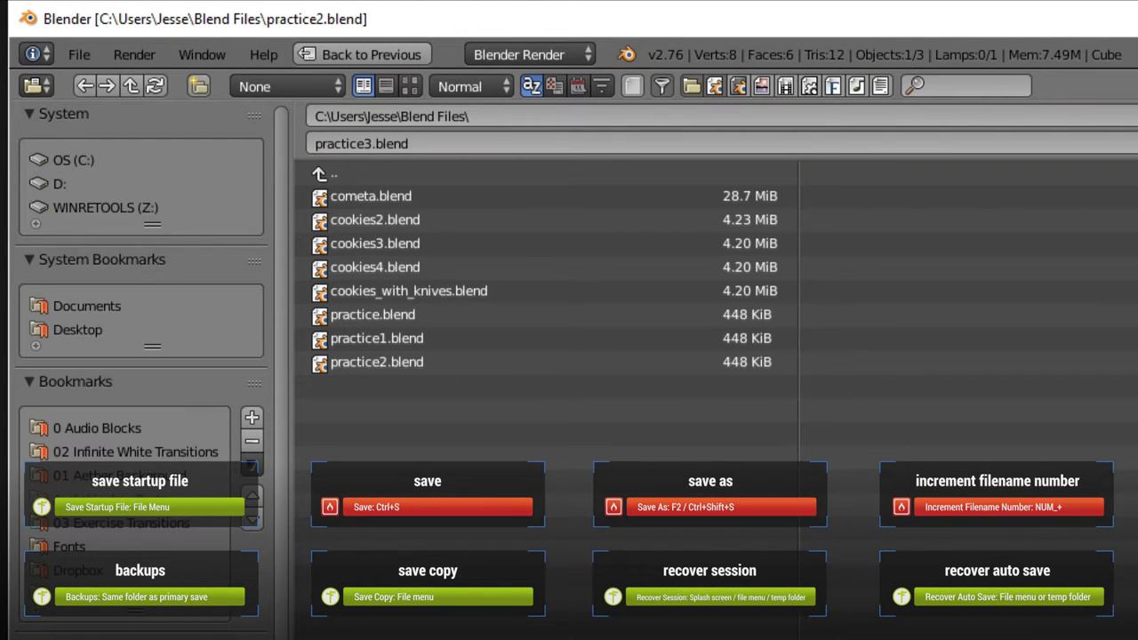
pyautogui.press('Return')
pyautogui.hotkey('ctrl', 'shift', 's')
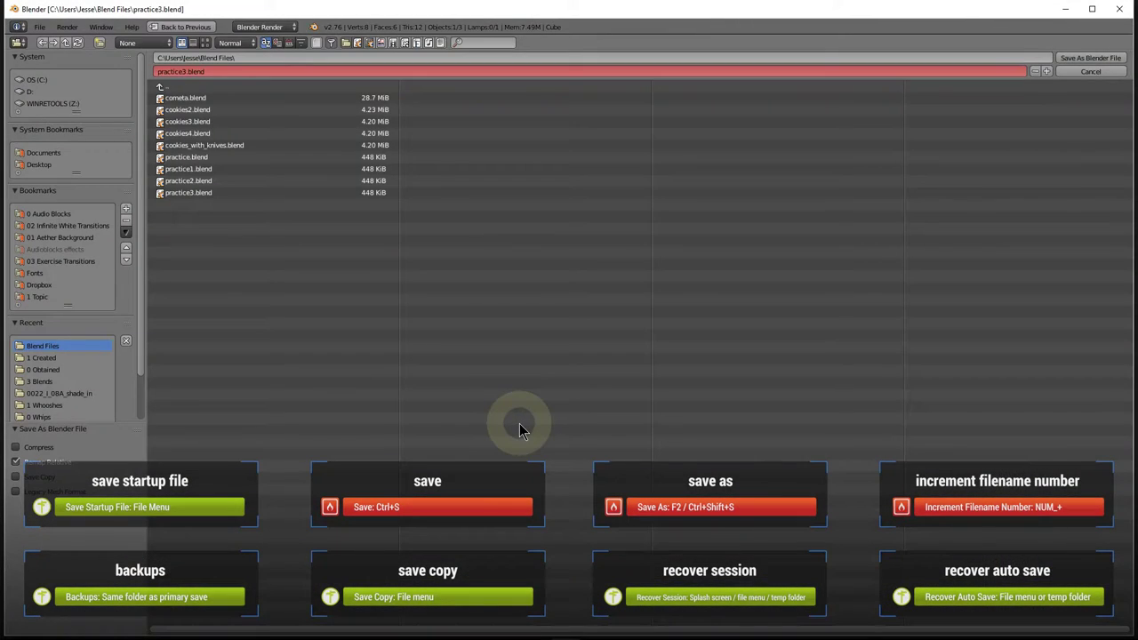
pyautogui.press('KP_Add')
pyautogui.press('Return')
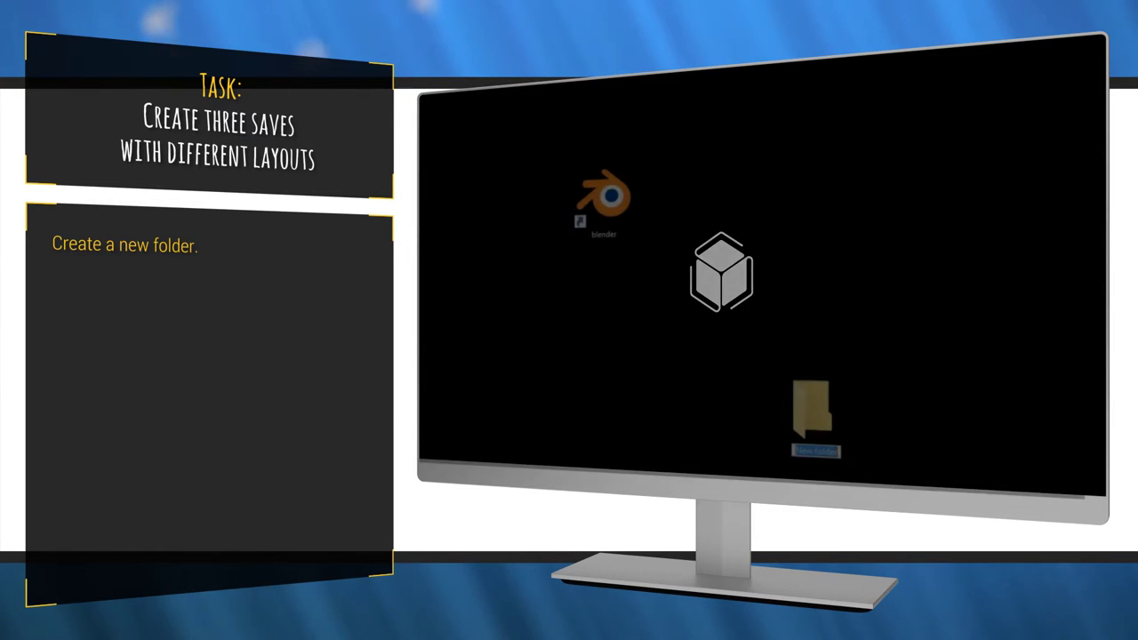
# Name the new desktop folder 'Challenge Three'.
pyautogui.write('Chal')
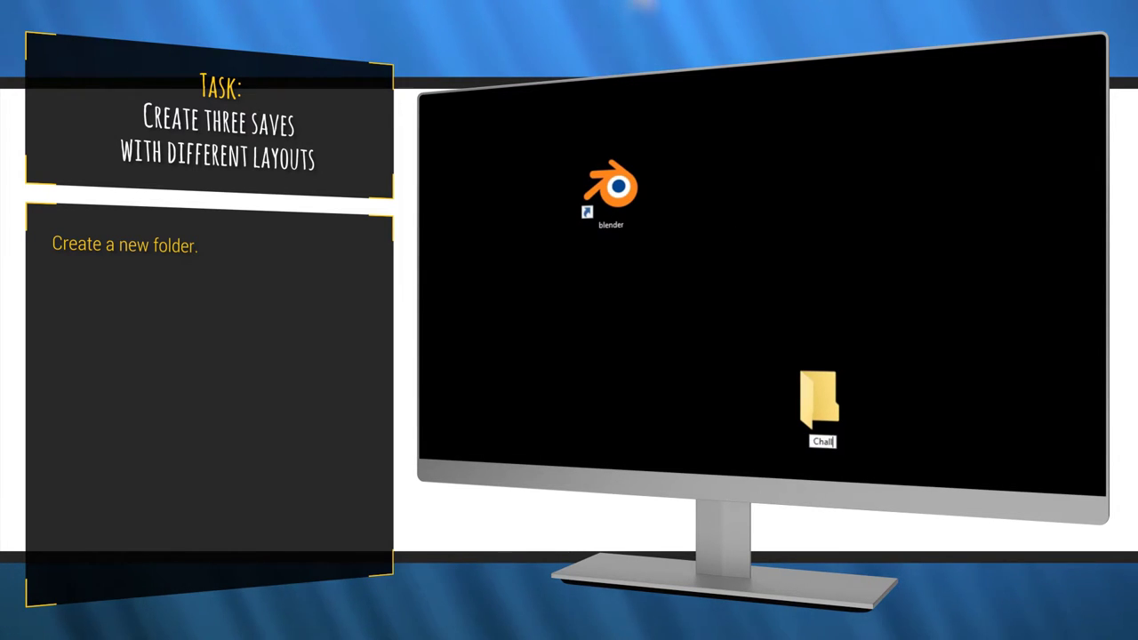
pyautogui.write('lenge Three')
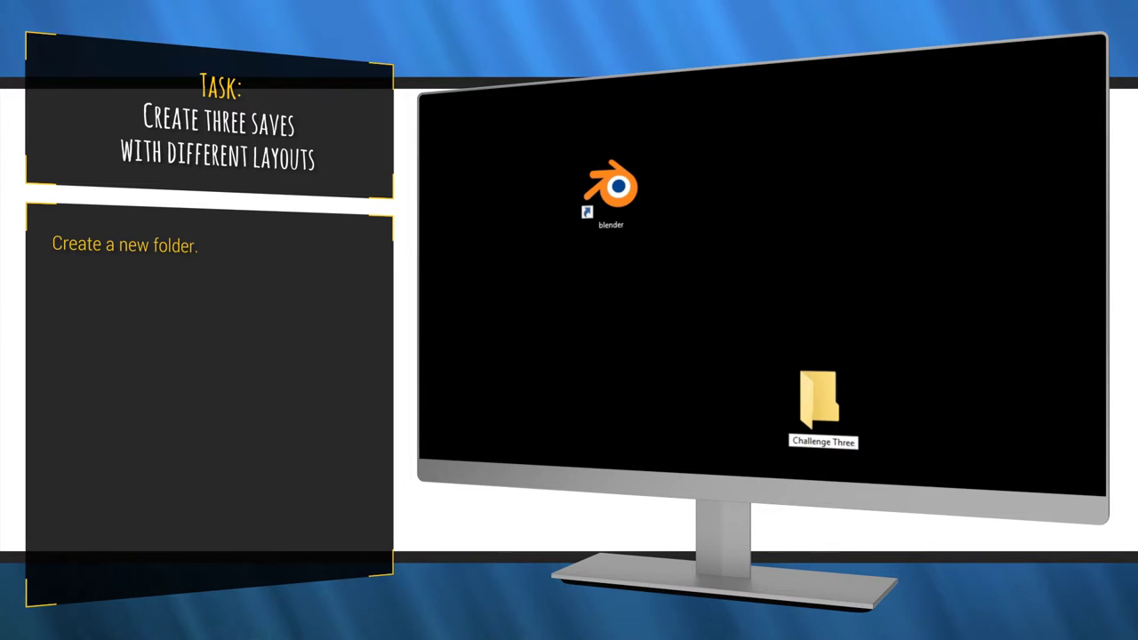
pyautogui.press('Return')
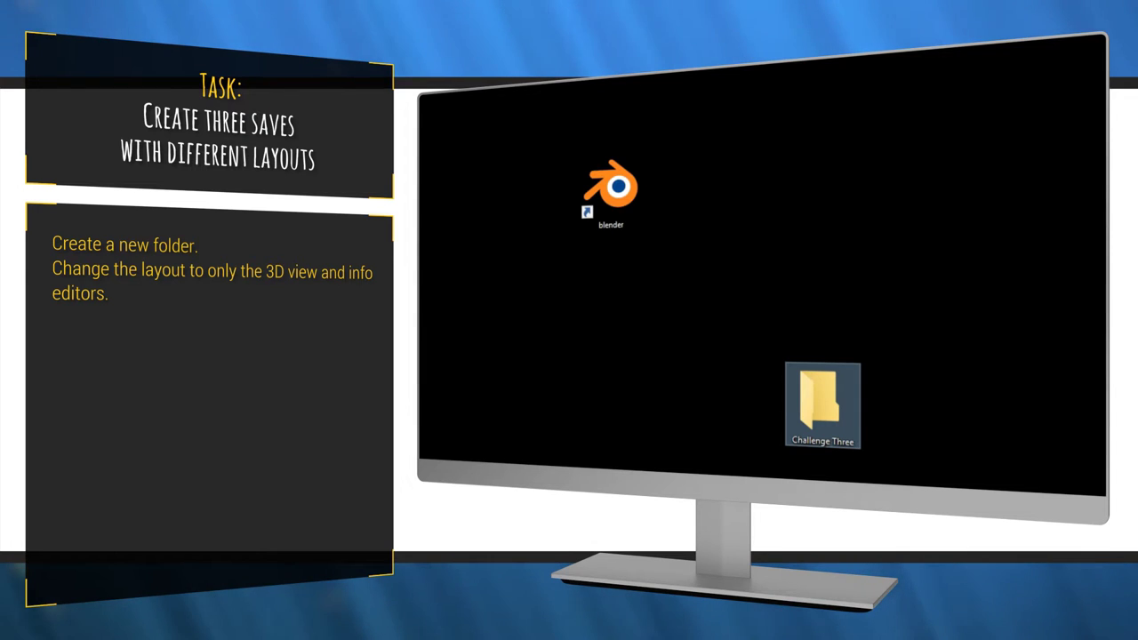
# Launch Blender and merge the timeline, outliner and properties editors into the 3D view.
pyautogui.doubleClick(610, 189)
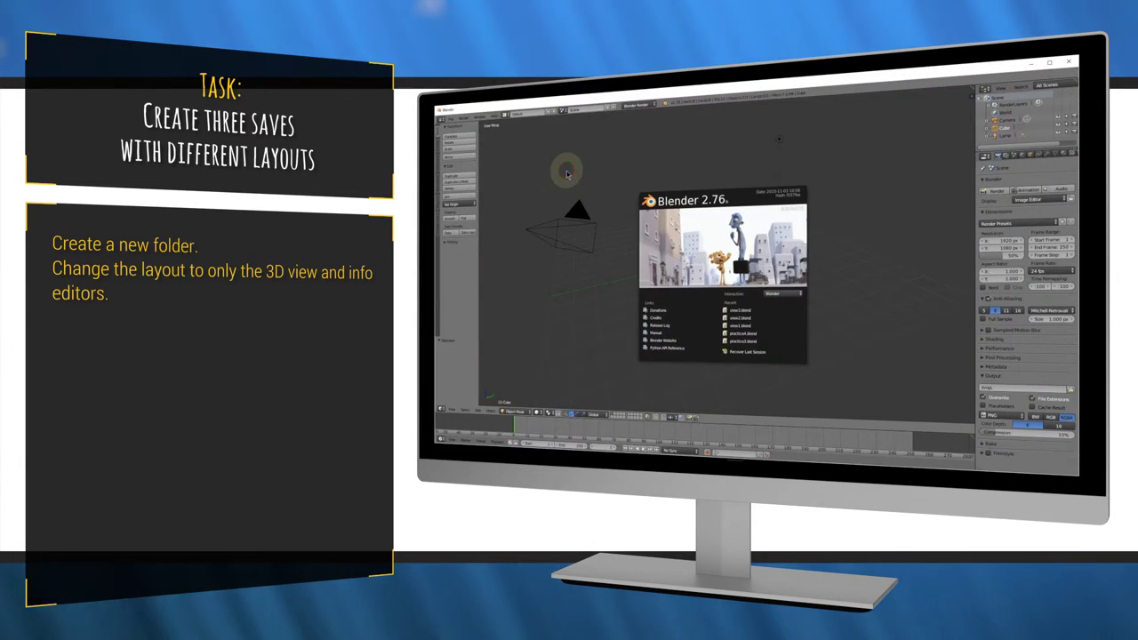
pyautogui.click(568, 173)
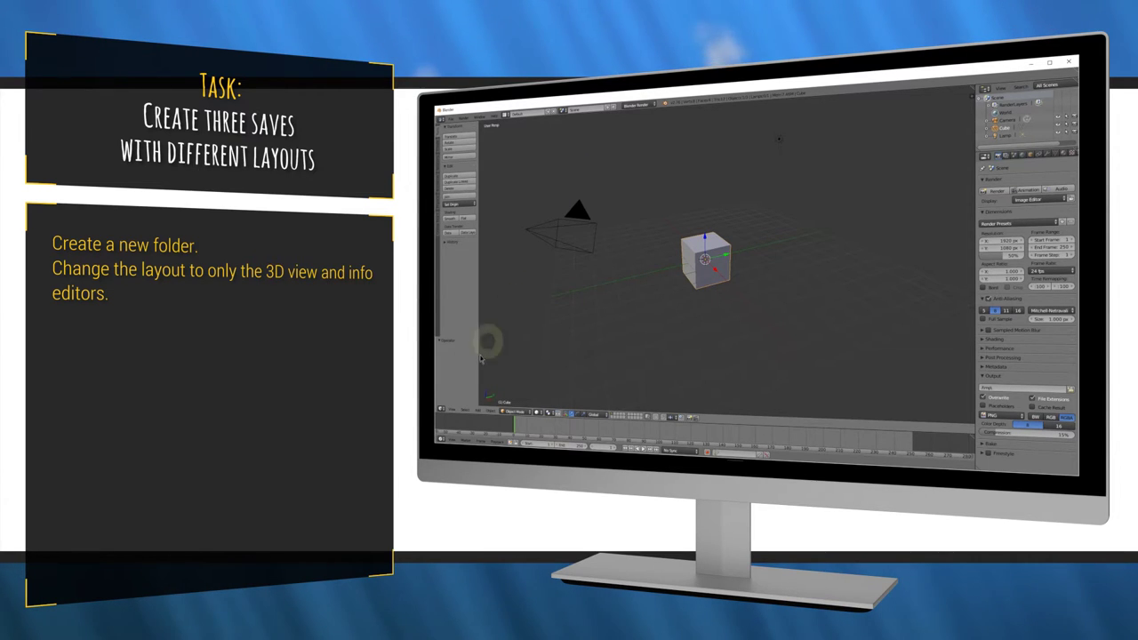
pyautogui.moveTo(436, 415); pyautogui.dragTo(438, 431)
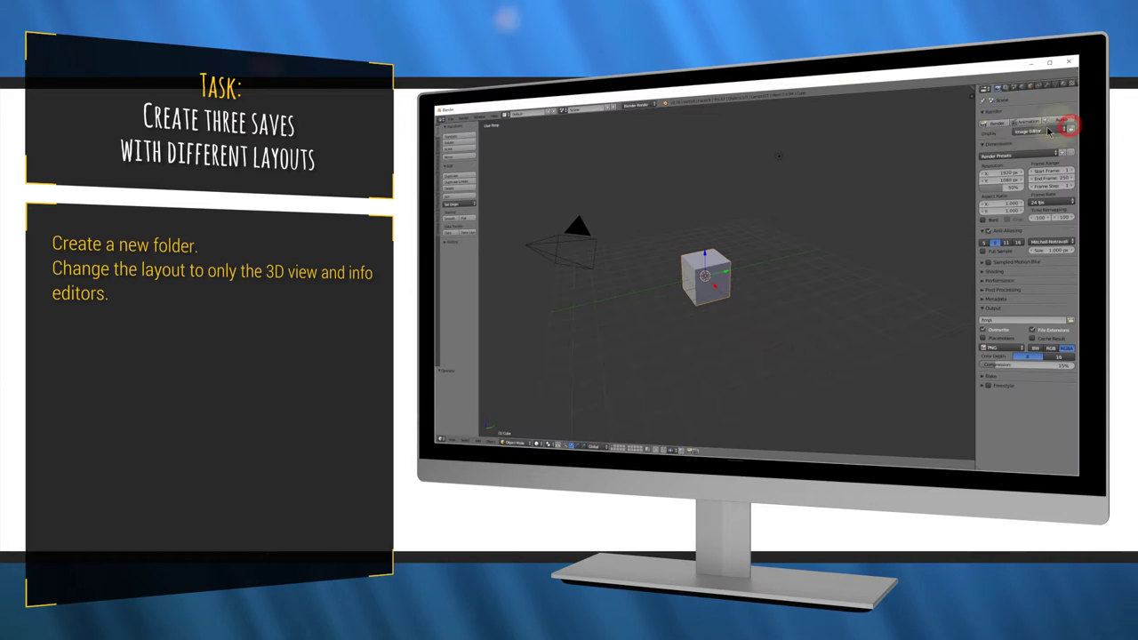
pyautogui.moveTo(968, 83); pyautogui.dragTo(1012, 92)
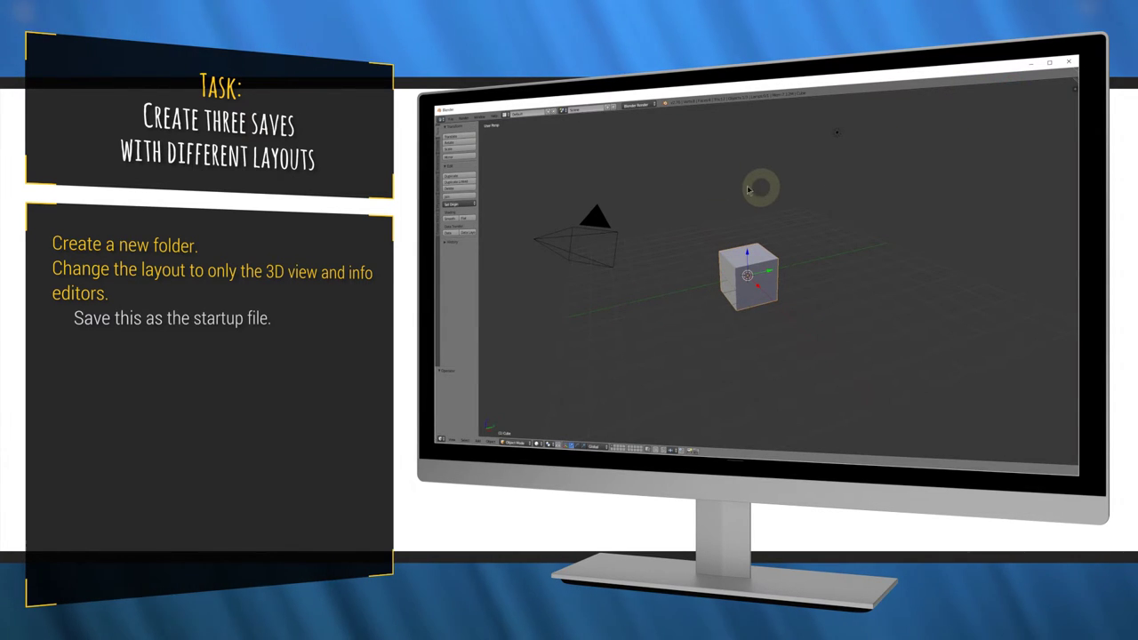
# Save the stripped-down 3D view and info layout as the startup file.
pyautogui.click(449, 117)
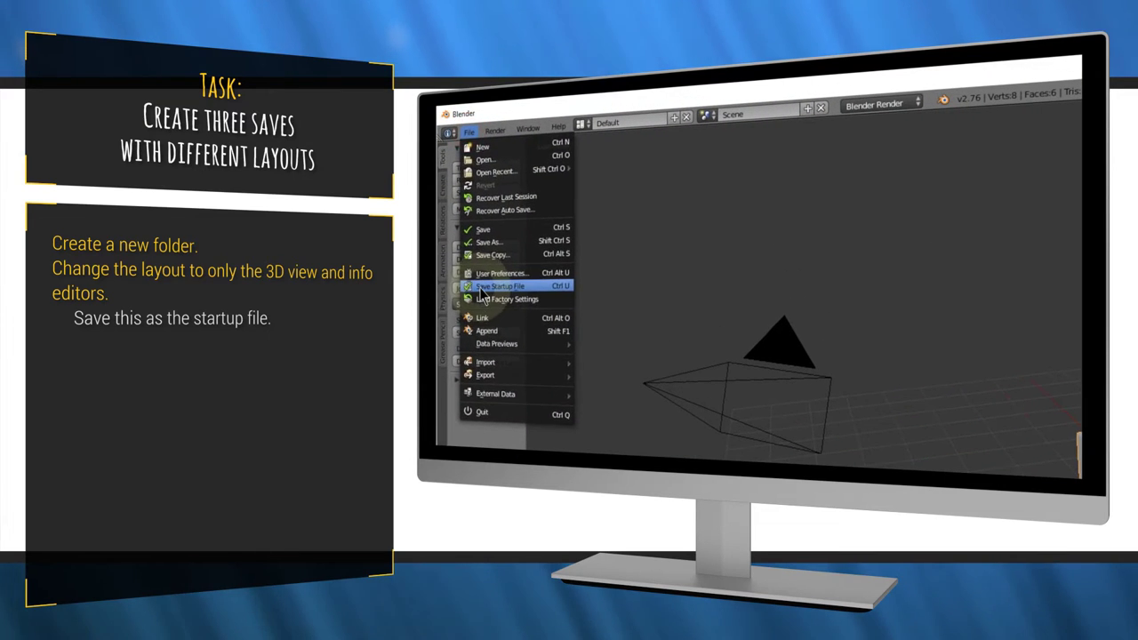
pyautogui.click(481, 286)
pyautogui.click(475, 289)
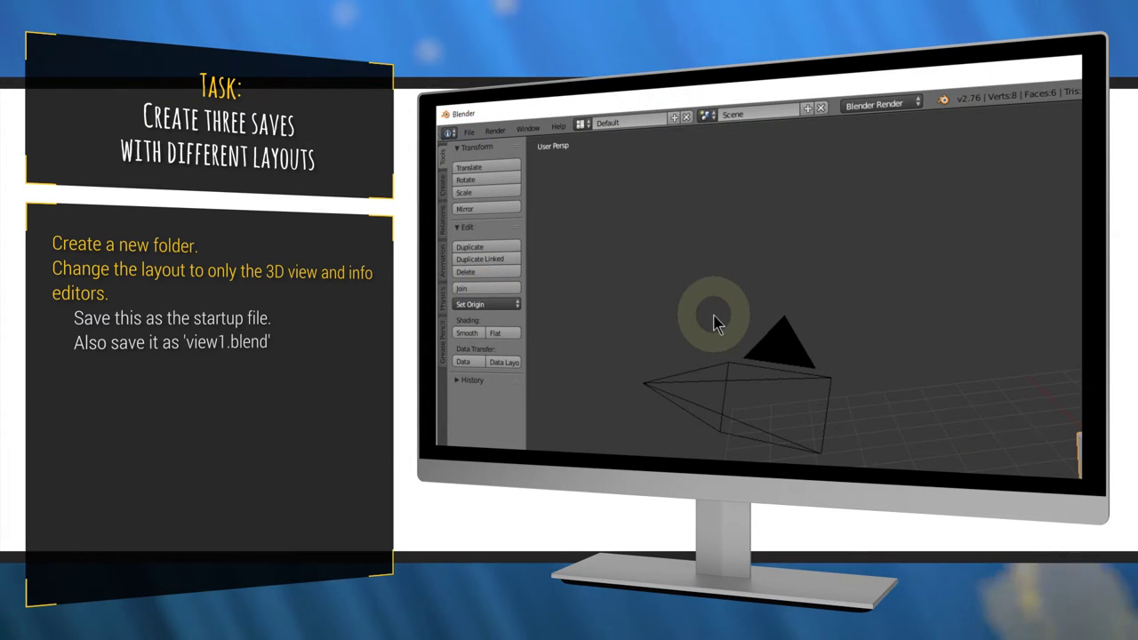
# Save the two-editor layout as view1.blend in Desktop\Challenge Three.
pyautogui.hotkey('ctrl', 'shift', 's')
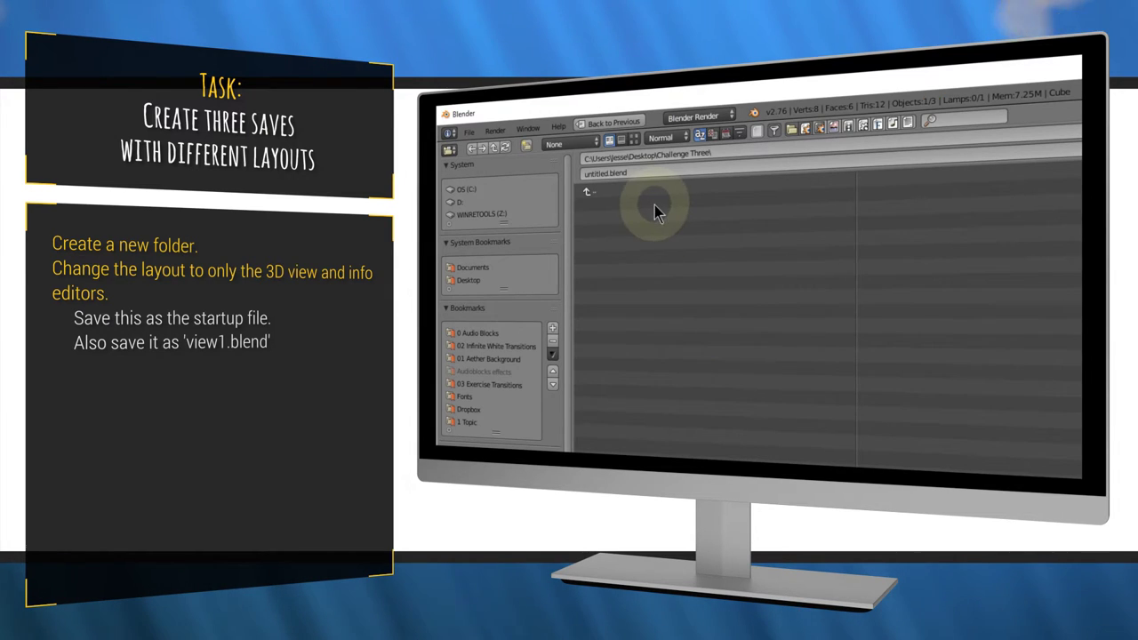
pyautogui.click(468, 279)
pyautogui.click(614, 206)
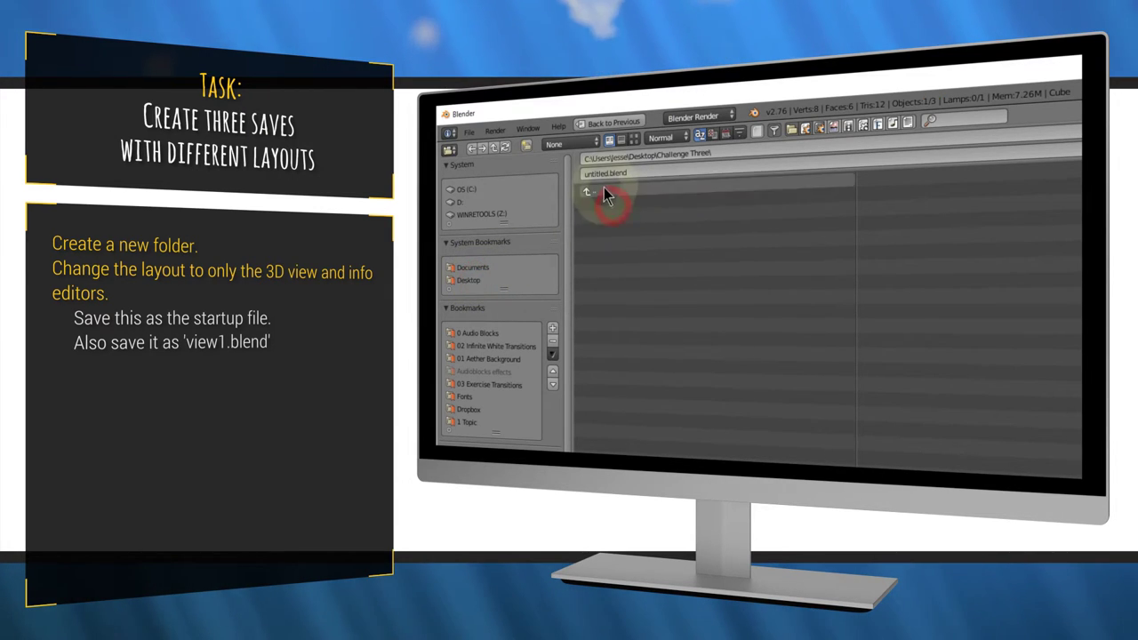
pyautogui.click(602, 172)
pyautogui.write('view')
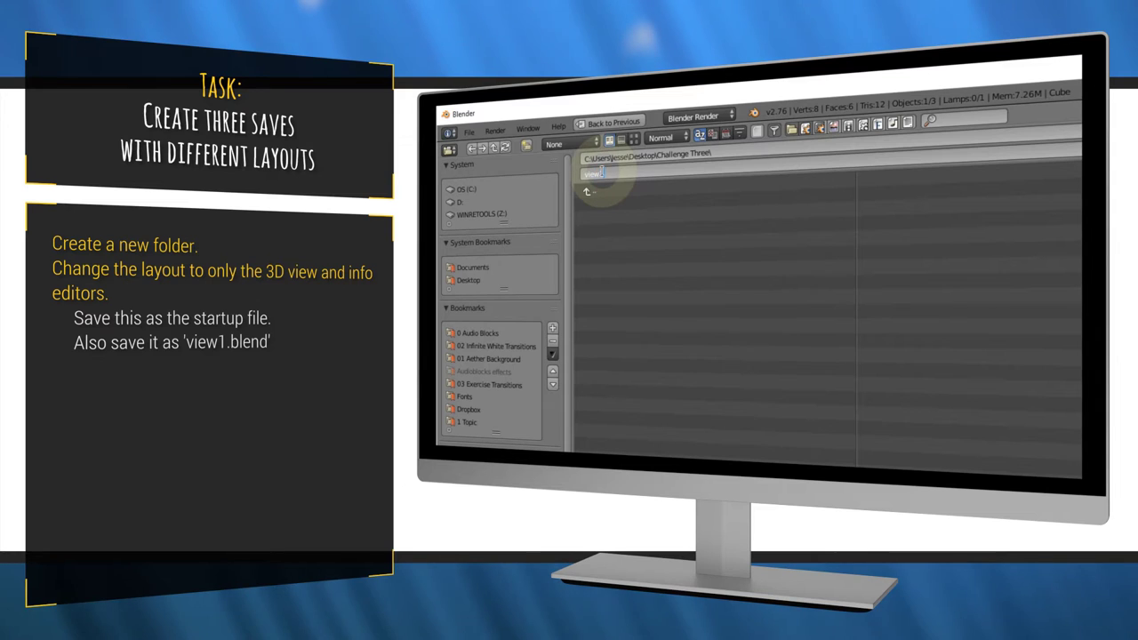
pyautogui.write('1.blend')
pyautogui.press('Return')
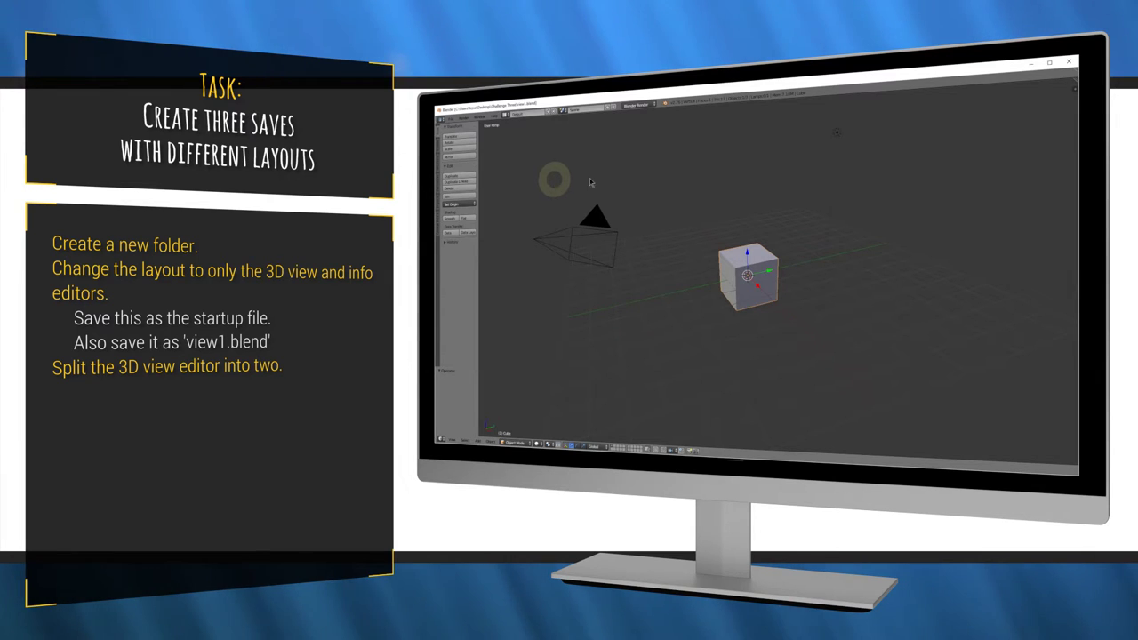
# Split the 3D view into two side-by-side views and save it as view2.blend.
pyautogui.moveTo(1070, 84); pyautogui.dragTo(729, 133)
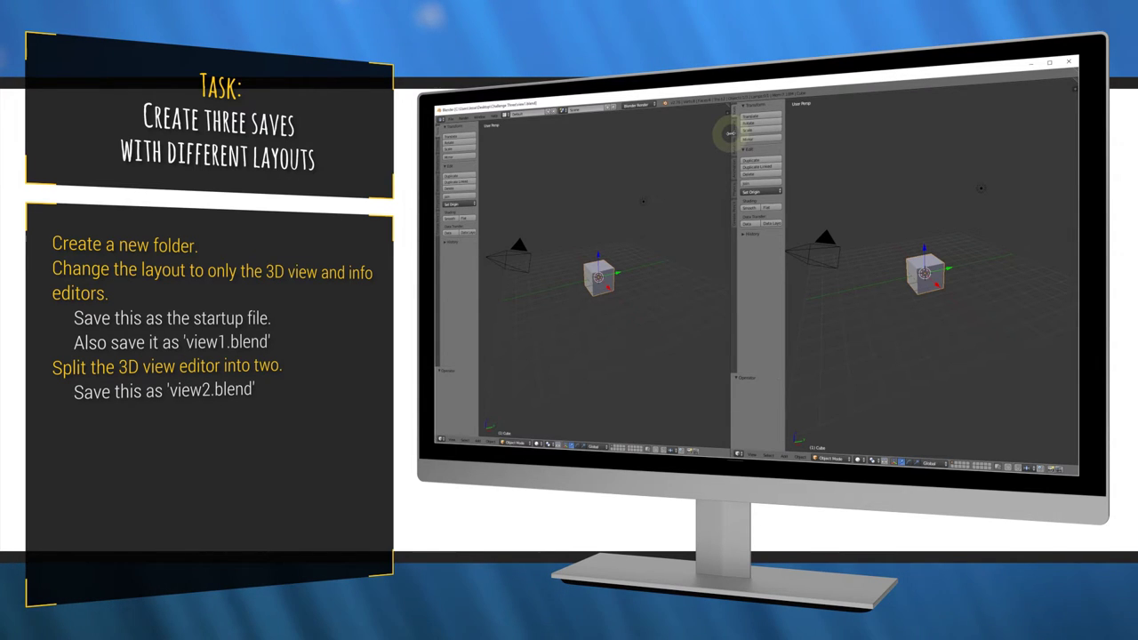
pyautogui.hotkey('ctrl', 'shift', 's')
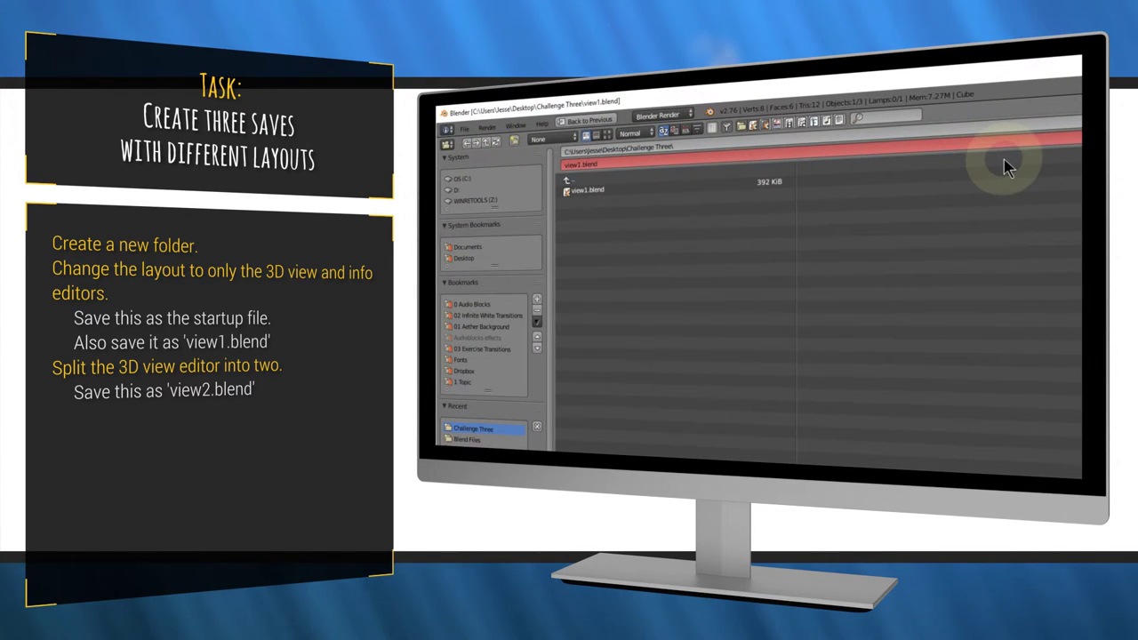
pyautogui.press('KP_Add')
pyautogui.press('Return')
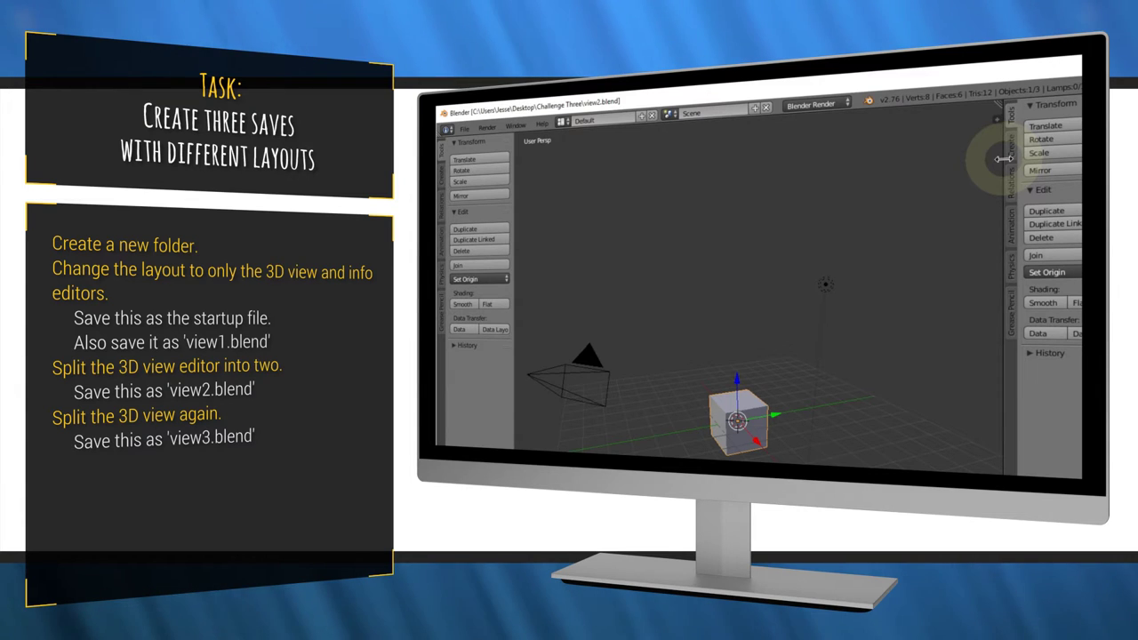
# Split one view again top and bottom and save the three-view layout as view3.blend.
pyautogui.moveTo(999, 111); pyautogui.dragTo(993, 450)
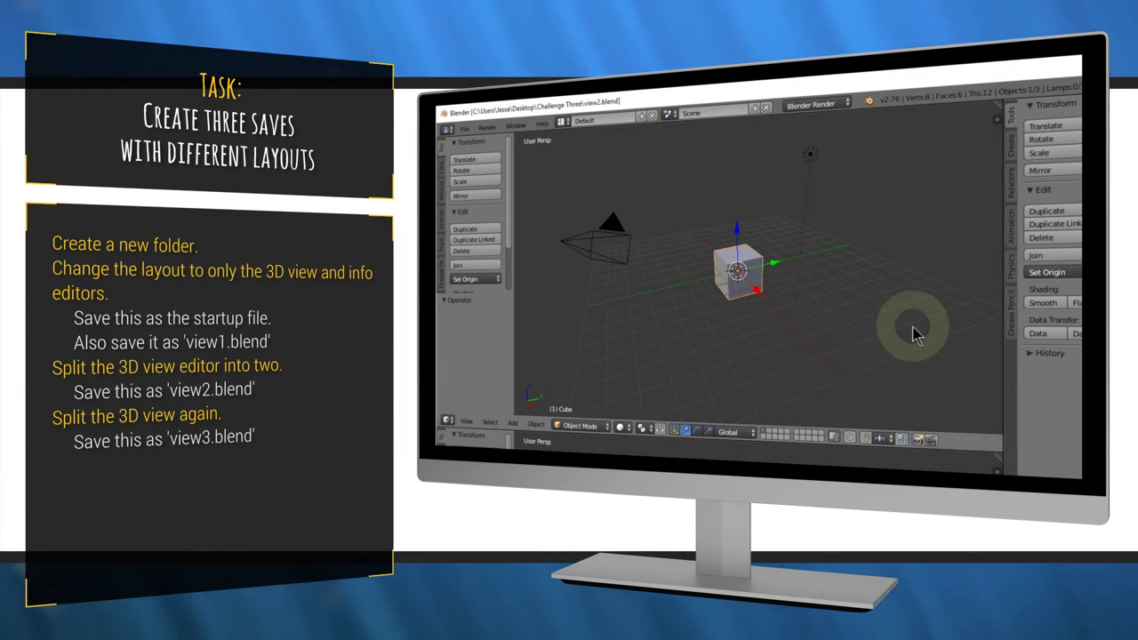
pyautogui.hotkey('ctrl', 'shift', 's')
pyautogui.press('KP_Add')
pyautogui.press('Return')
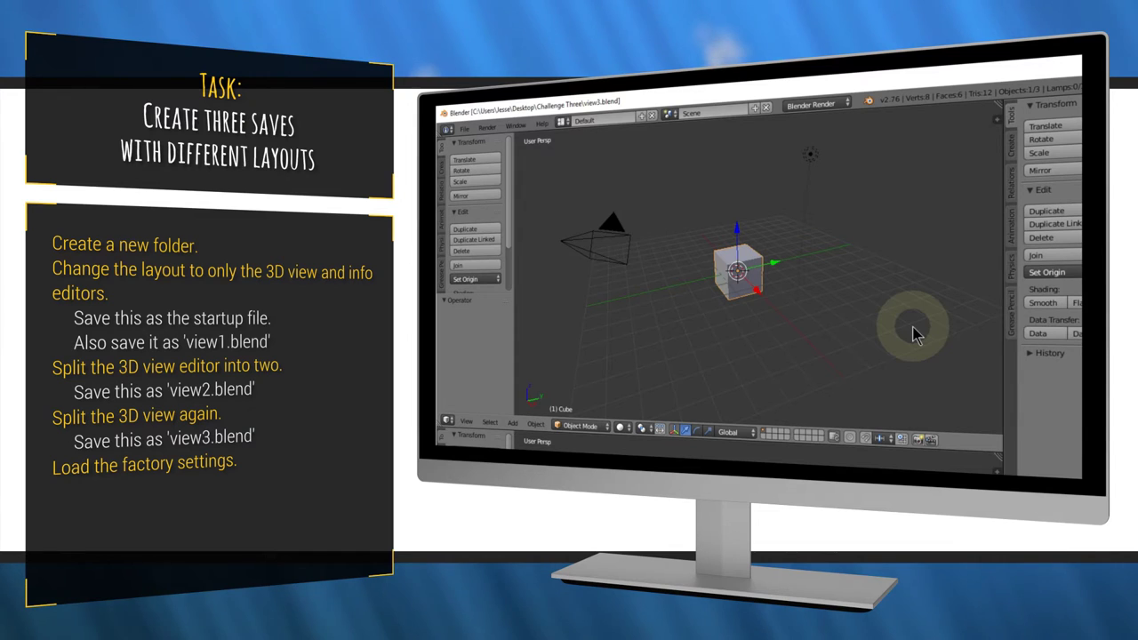
# Load Factory Settings to restore Blender's default layout and scene.
pyautogui.click(464, 127)
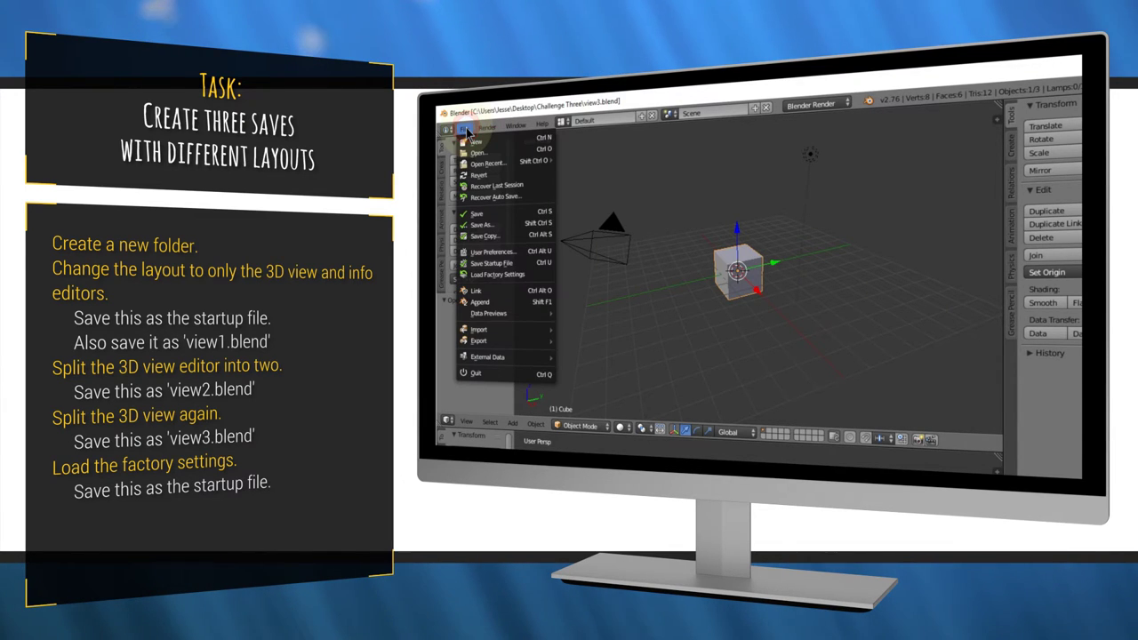
pyautogui.click(497, 274)
pyautogui.click(514, 272)
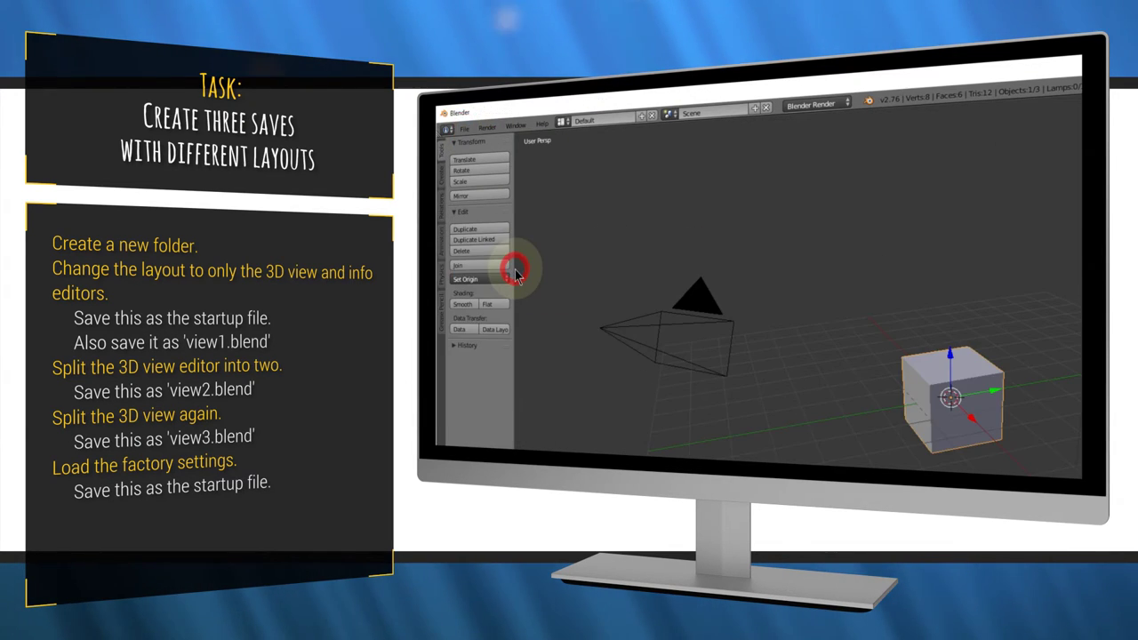
# Save the factory-default layout as the startup file.
pyautogui.click(464, 127)
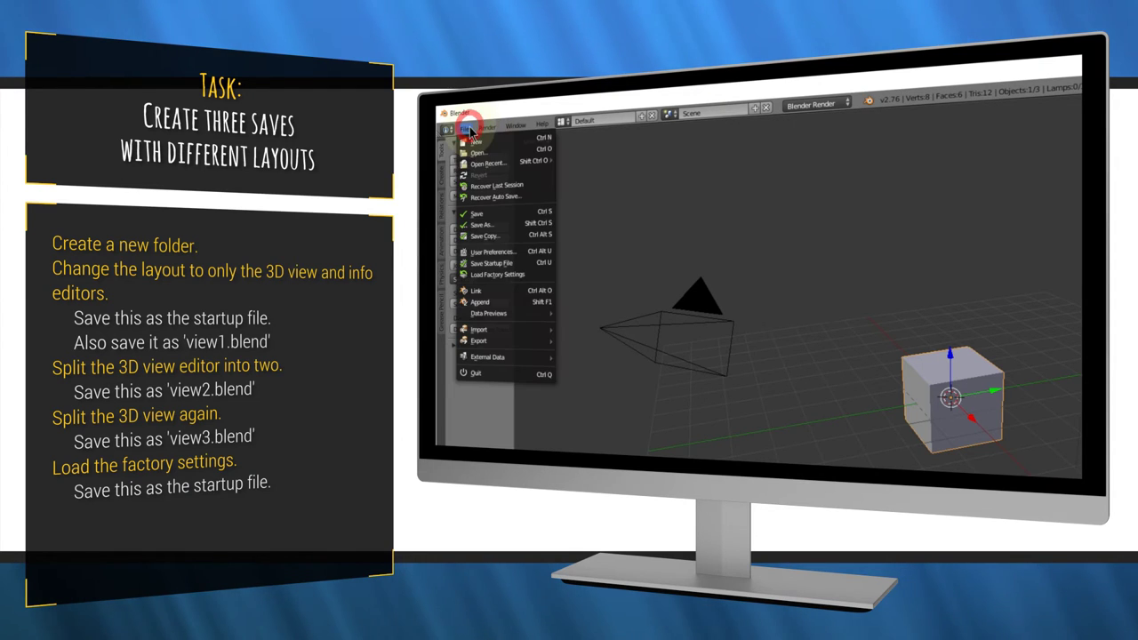
pyautogui.click(501, 265)
pyautogui.click(498, 258)
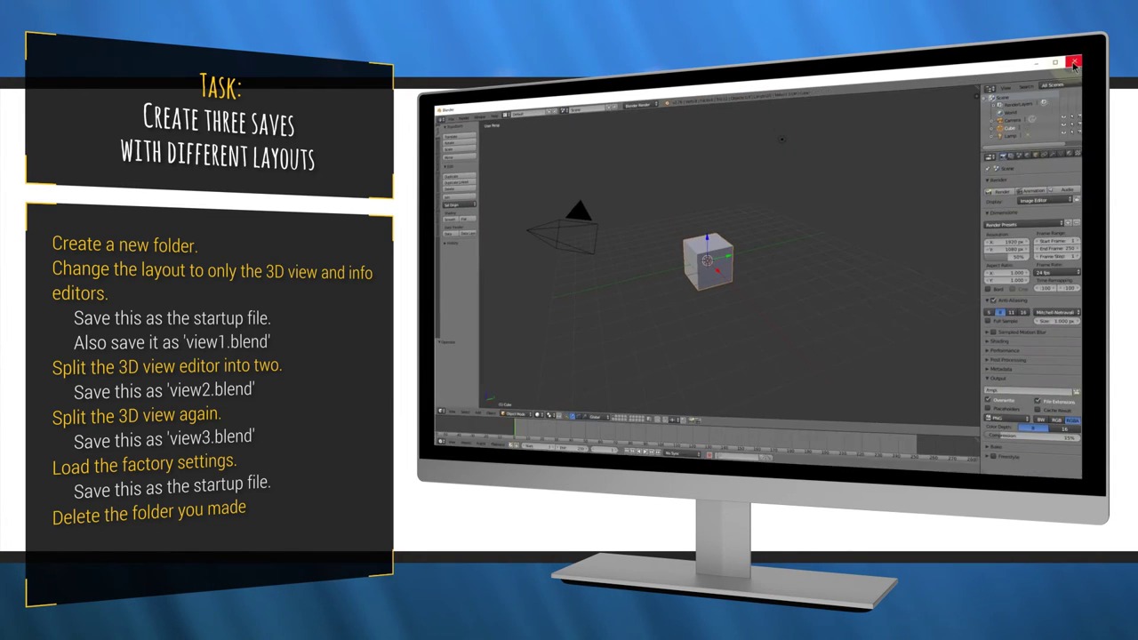
# Quit Blender and delete the Challenge Three folder from the Windows desktop.
pyautogui.click(1060, 68)
pyautogui.rightClick(633, 264)
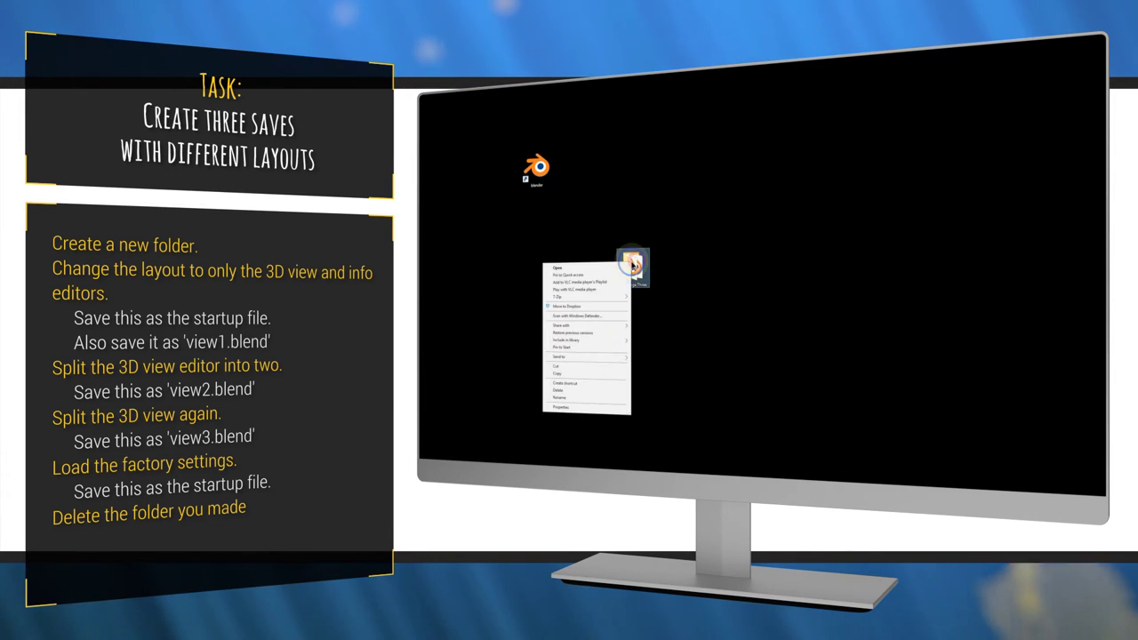
pyautogui.click(562, 390)
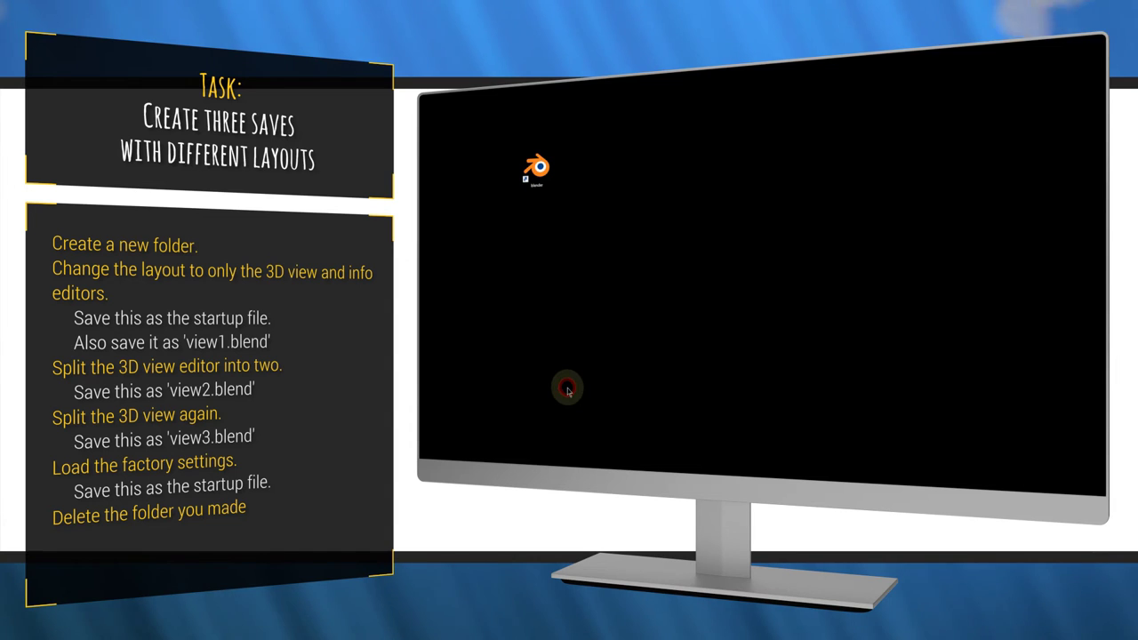